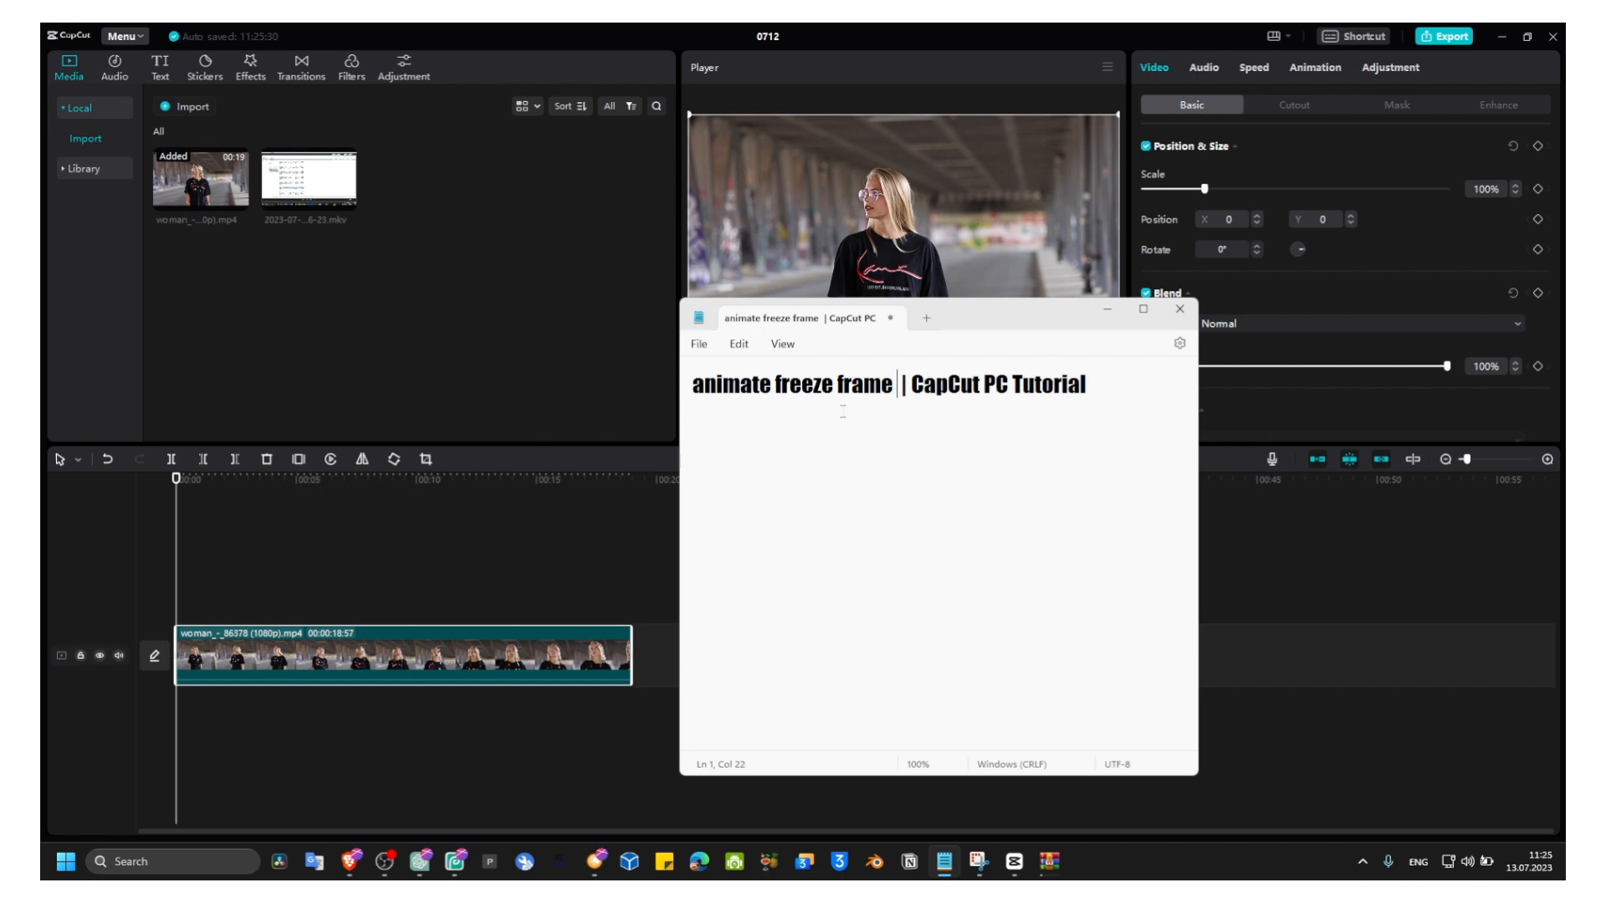
- Close the notes window out of view and freeze the woman footage clip's frame at 00:00:06:08
{"action": "left_click", "coordinate": [1107, 309]}
{"action": "left_click", "coordinate": [186, 491]}
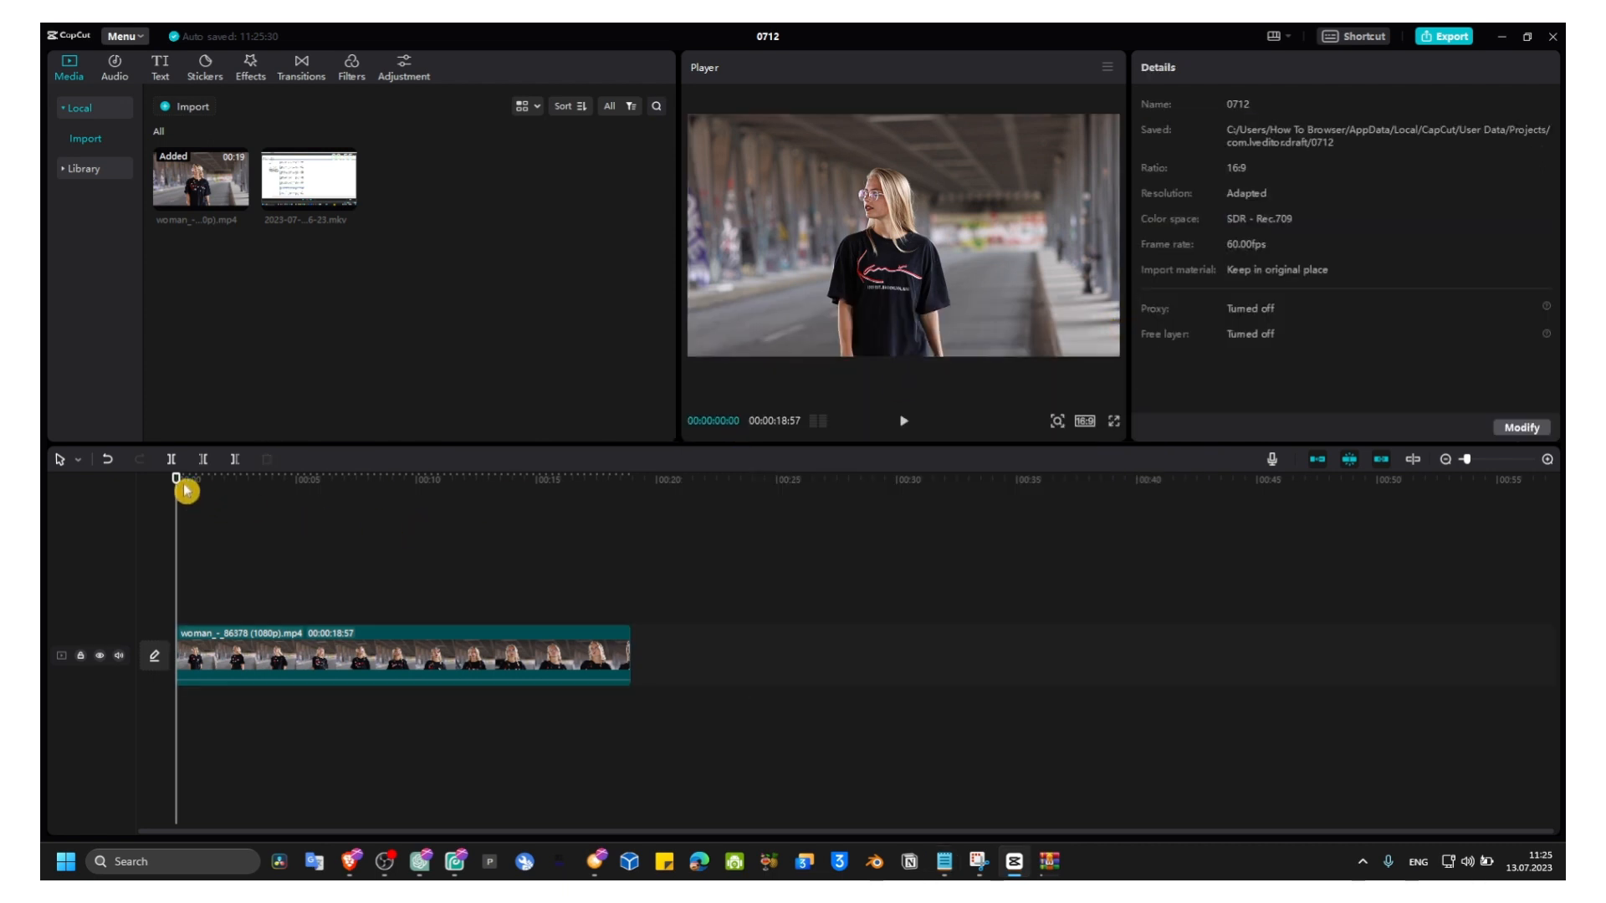
{"action": "left_click_drag", "start_coordinate": [203, 489], "coordinate": [335, 505]}
{"action": "left_click", "coordinate": [343, 642]}
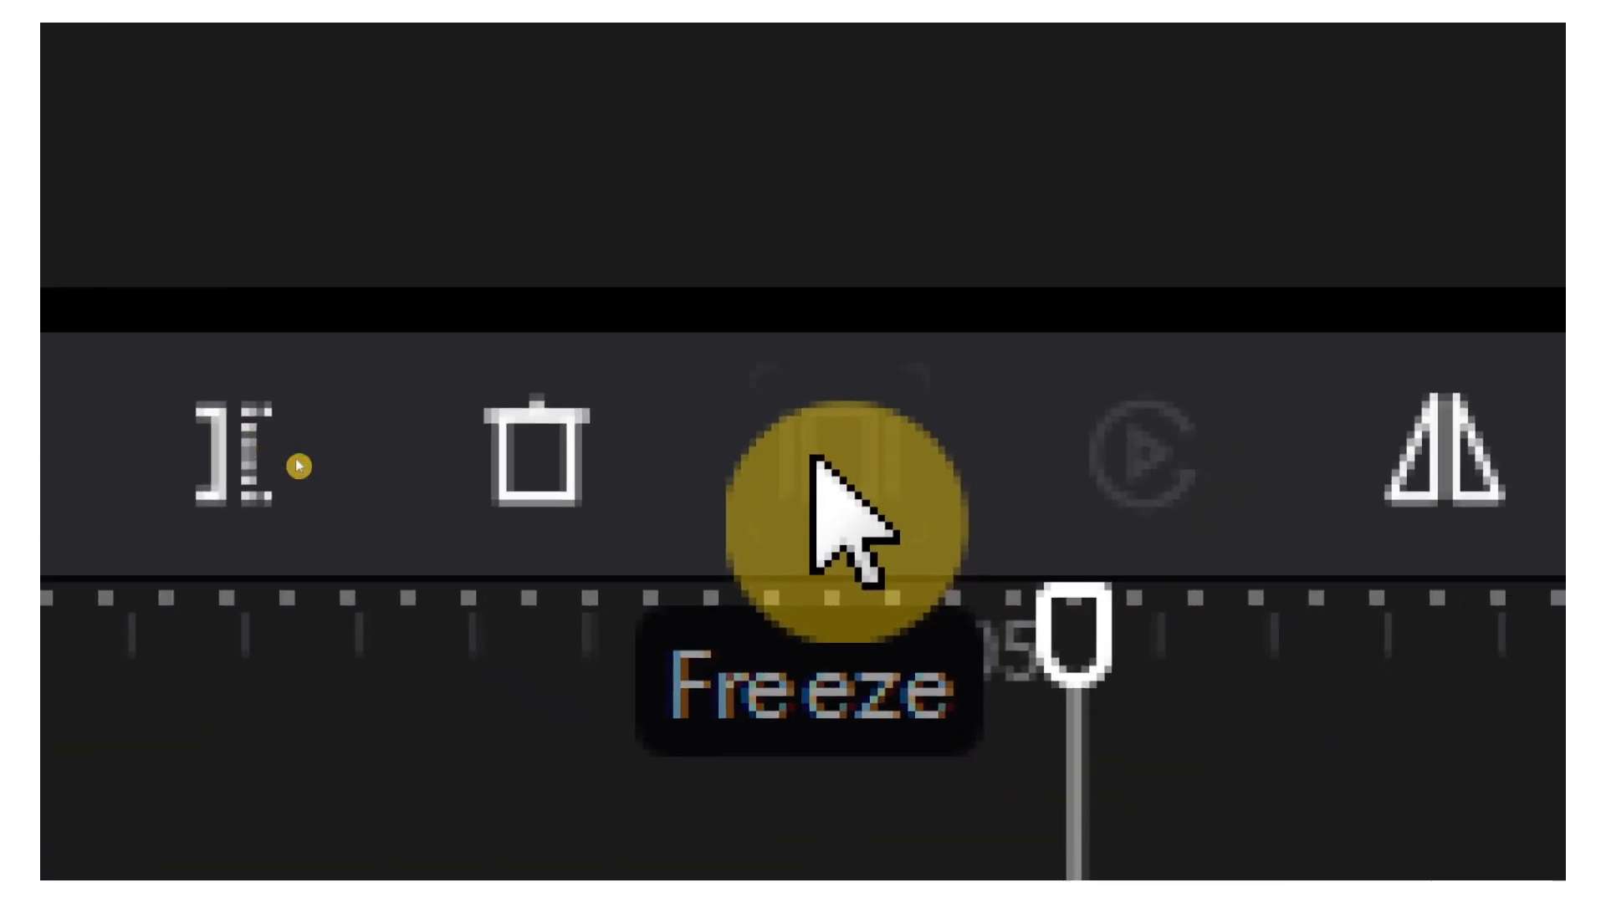
{"action": "left_click", "coordinate": [815, 464]}
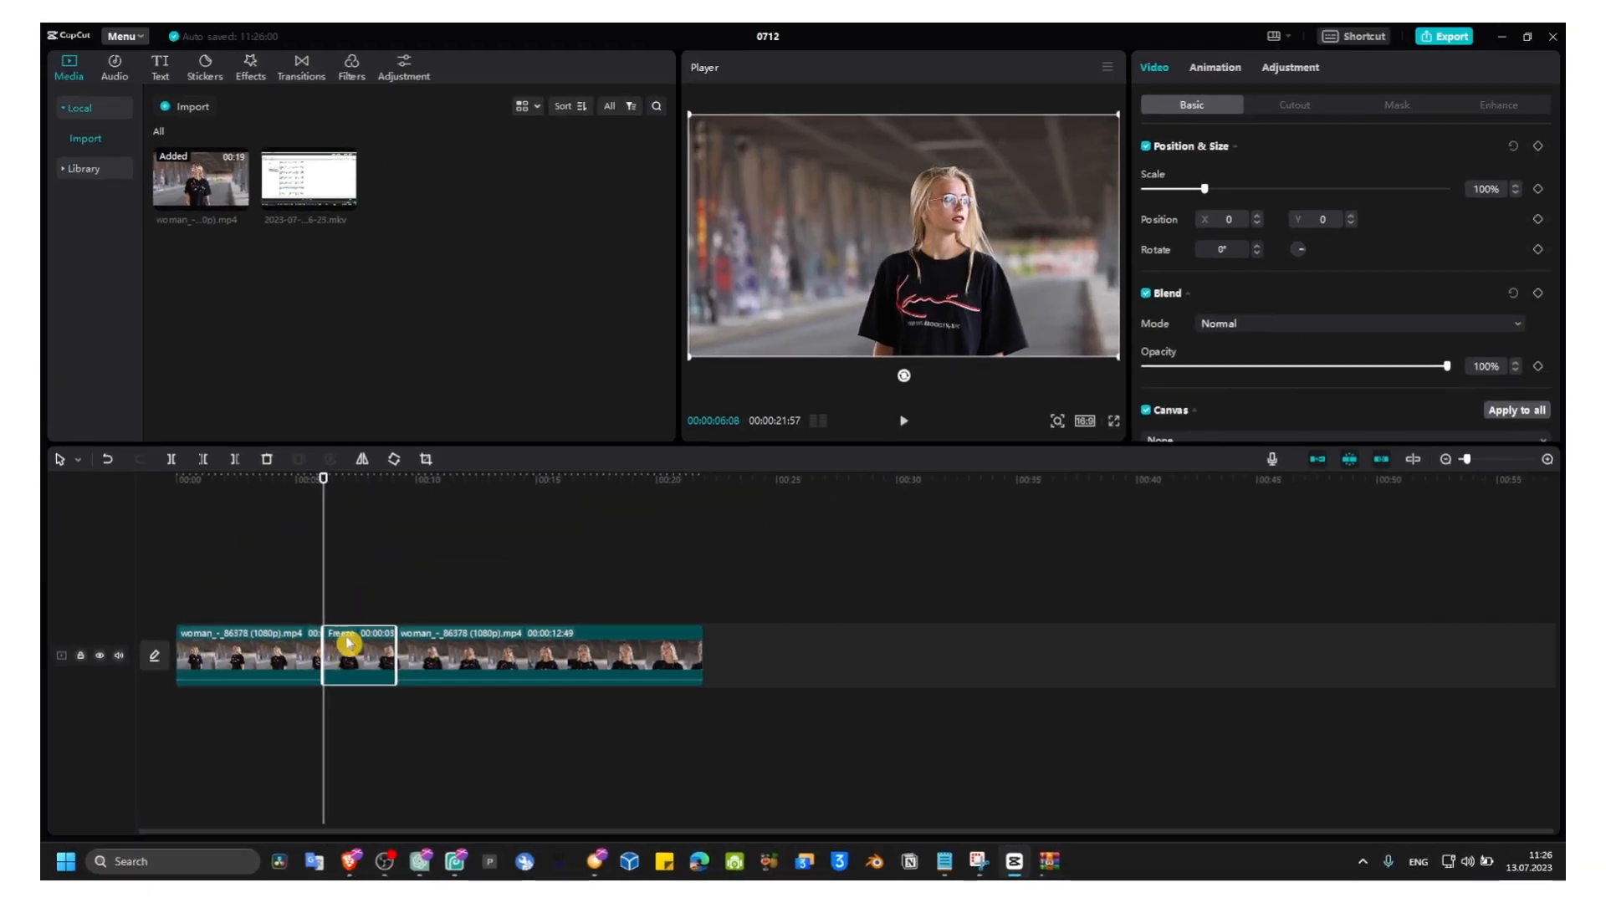
- Lengthen the freeze clip to 00:00:12:49 and swap it onto the main track, with the remaining footage on the track above
{"action": "left_click_drag", "start_coordinate": [348, 643], "coordinate": [349, 577]}
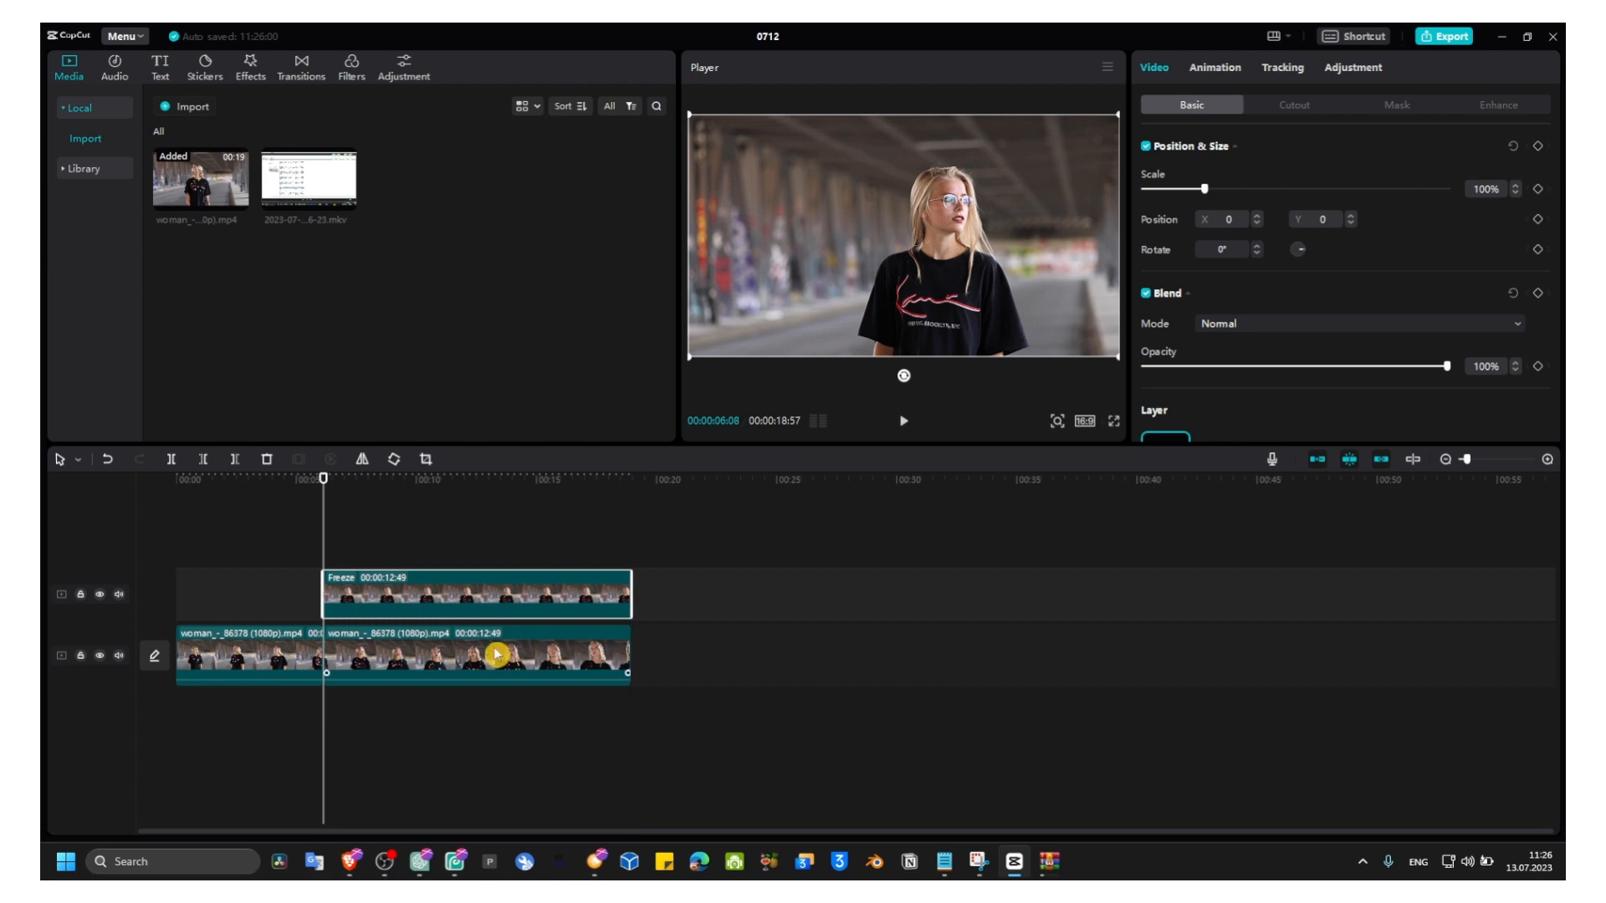
{"action": "left_click_drag", "start_coordinate": [496, 656], "coordinate": [501, 598]}
{"action": "left_click_drag", "start_coordinate": [491, 539], "coordinate": [486, 671]}
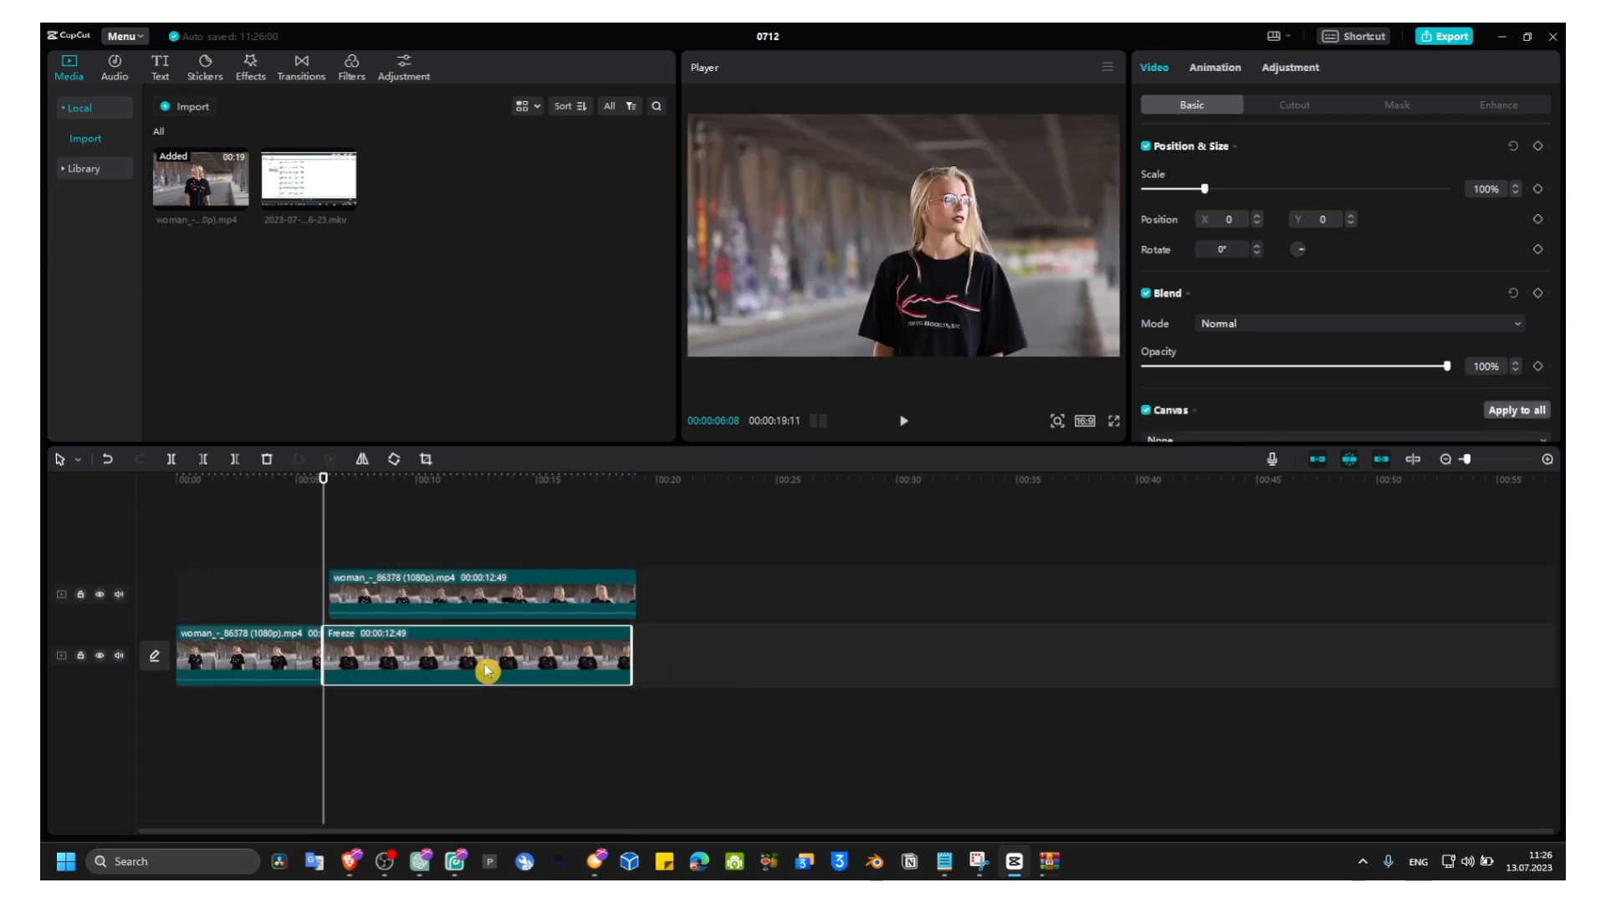
- Give the freeze clip a plain white colour canvas background
{"action": "scroll", "coordinate": [1230, 338], "scroll_direction": "down", "scroll_amount": 2}
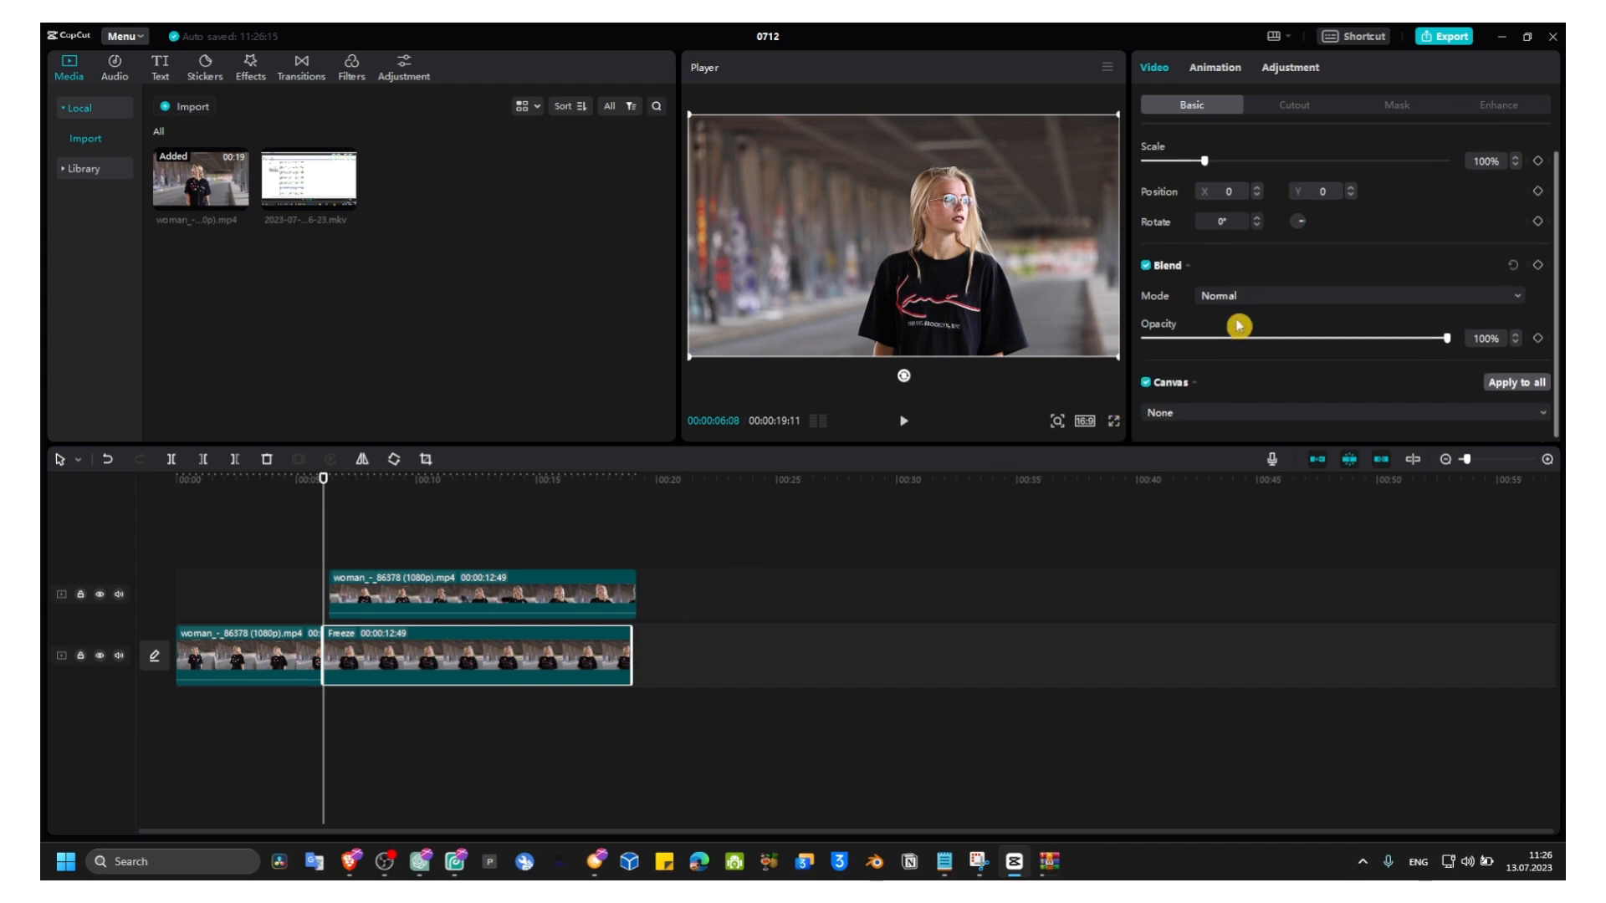
{"action": "left_click", "coordinate": [1189, 406]}
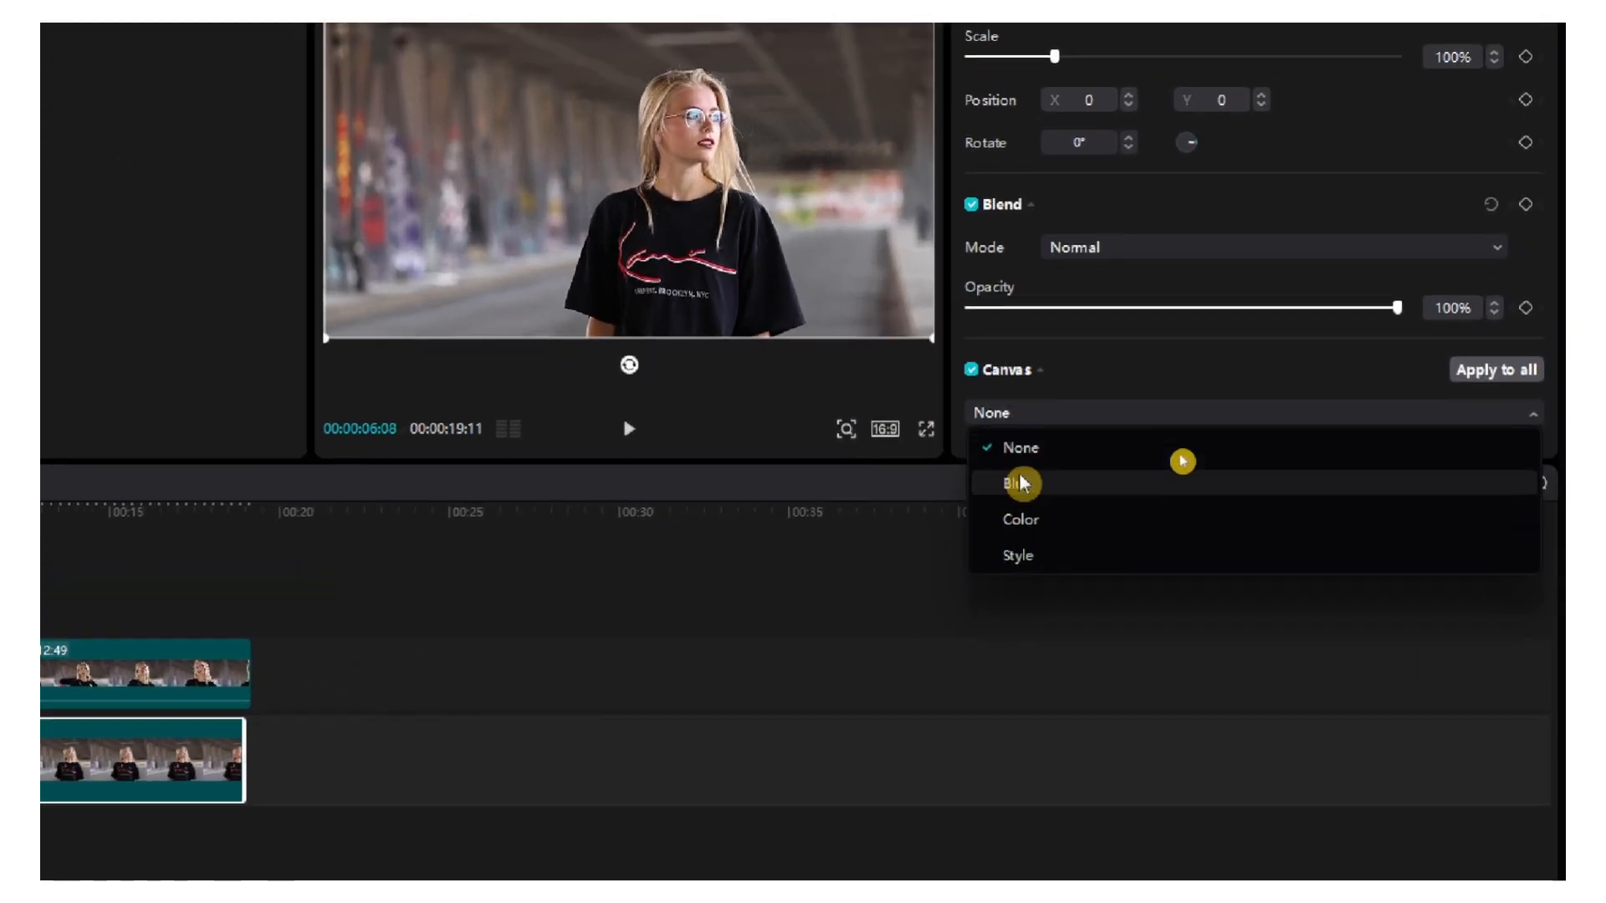
{"action": "left_click", "coordinate": [1174, 486]}
{"action": "scroll", "coordinate": [1022, 443], "scroll_direction": "down", "scroll_amount": 5}
{"action": "scroll", "coordinate": [1022, 423], "scroll_direction": "up", "scroll_amount": 5}
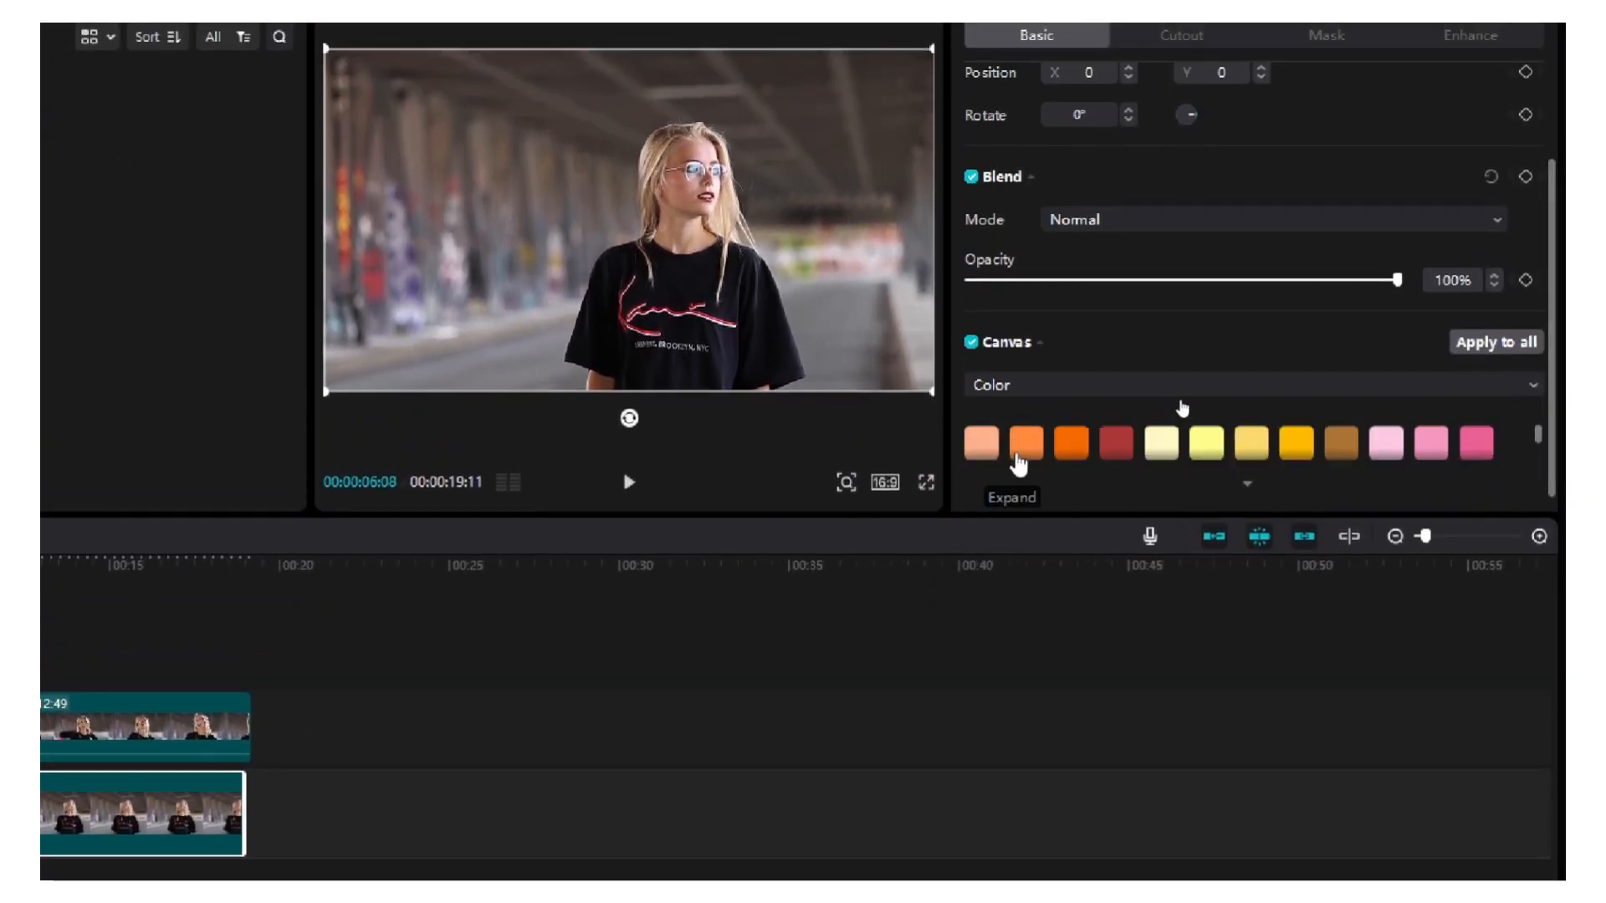
{"action": "left_click", "coordinate": [1231, 431]}
{"action": "left_click", "coordinate": [995, 450]}
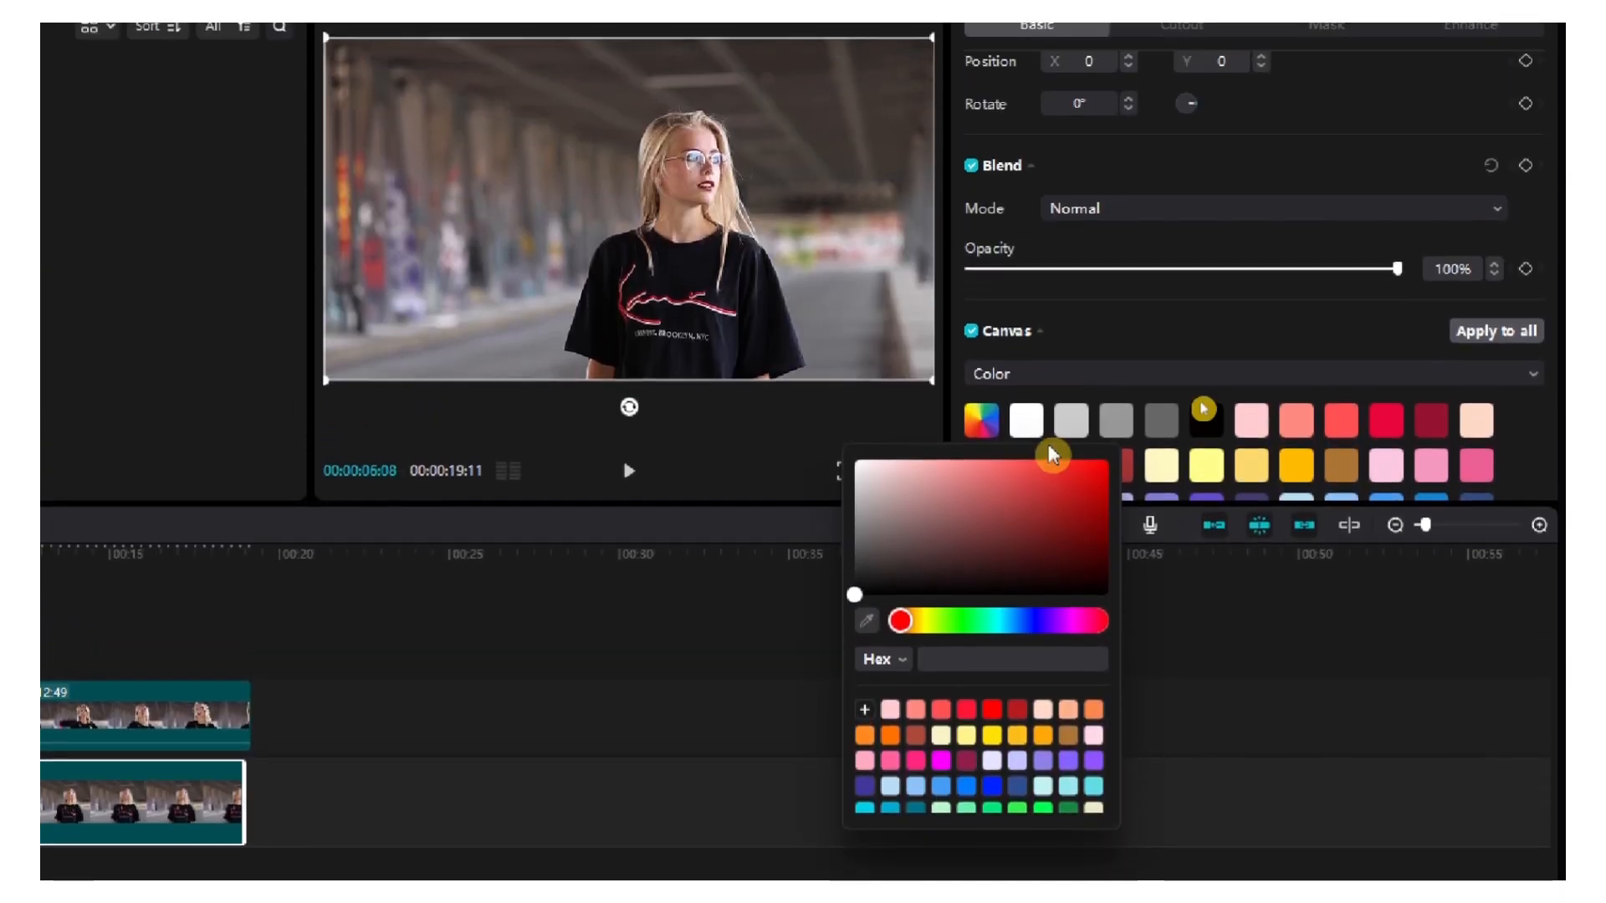
{"action": "left_click", "coordinate": [1027, 200]}
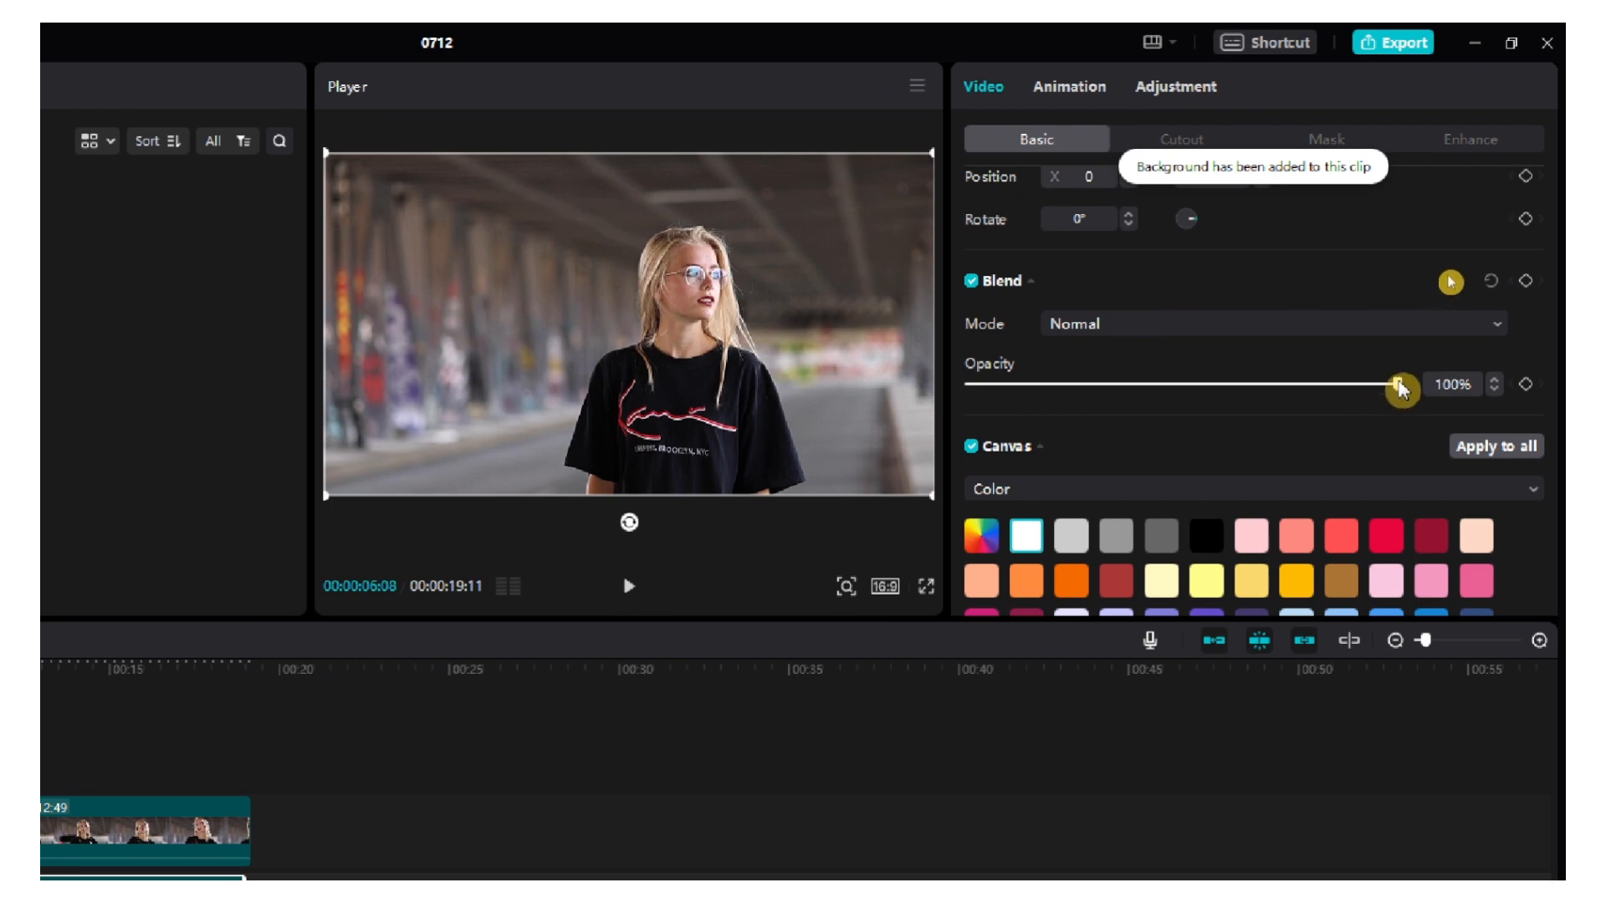
- Scale the freeze clip to 97% for a white border and convert it into a compound clip
{"action": "scroll", "coordinate": [1198, 301], "scroll_direction": "up", "scroll_amount": 2}
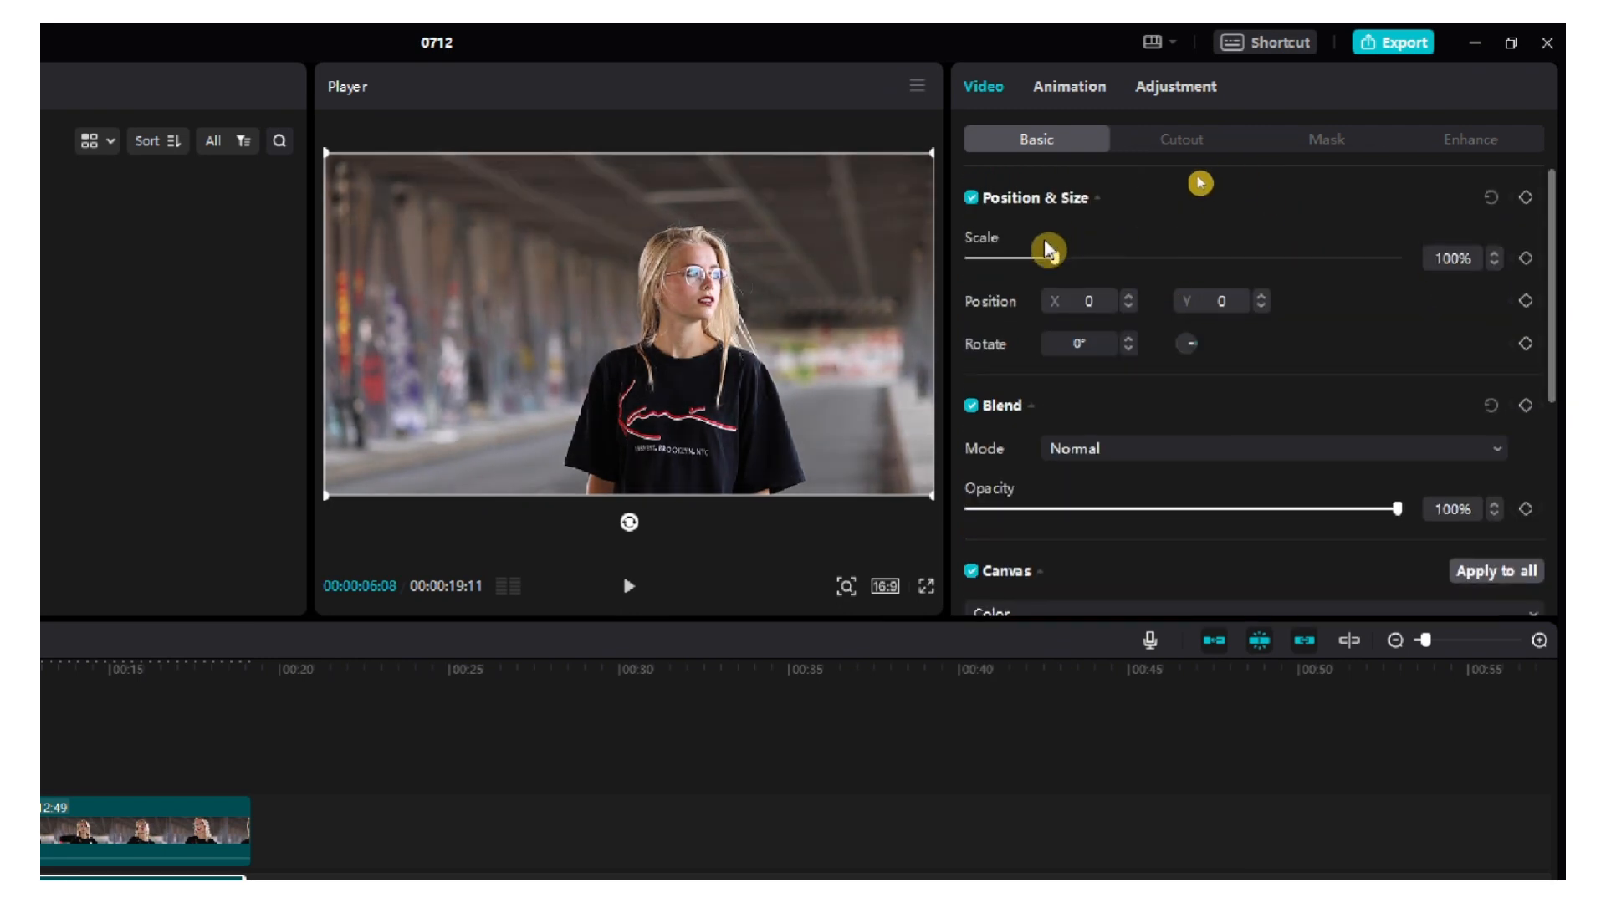
{"action": "mouse_move", "coordinate": [1045, 249]}
{"action": "left_mouse_down"}
{"action": "mouse_move", "coordinate": [1035, 262]}
{"action": "mouse_move", "coordinate": [1055, 267]}
{"action": "left_mouse_up"}
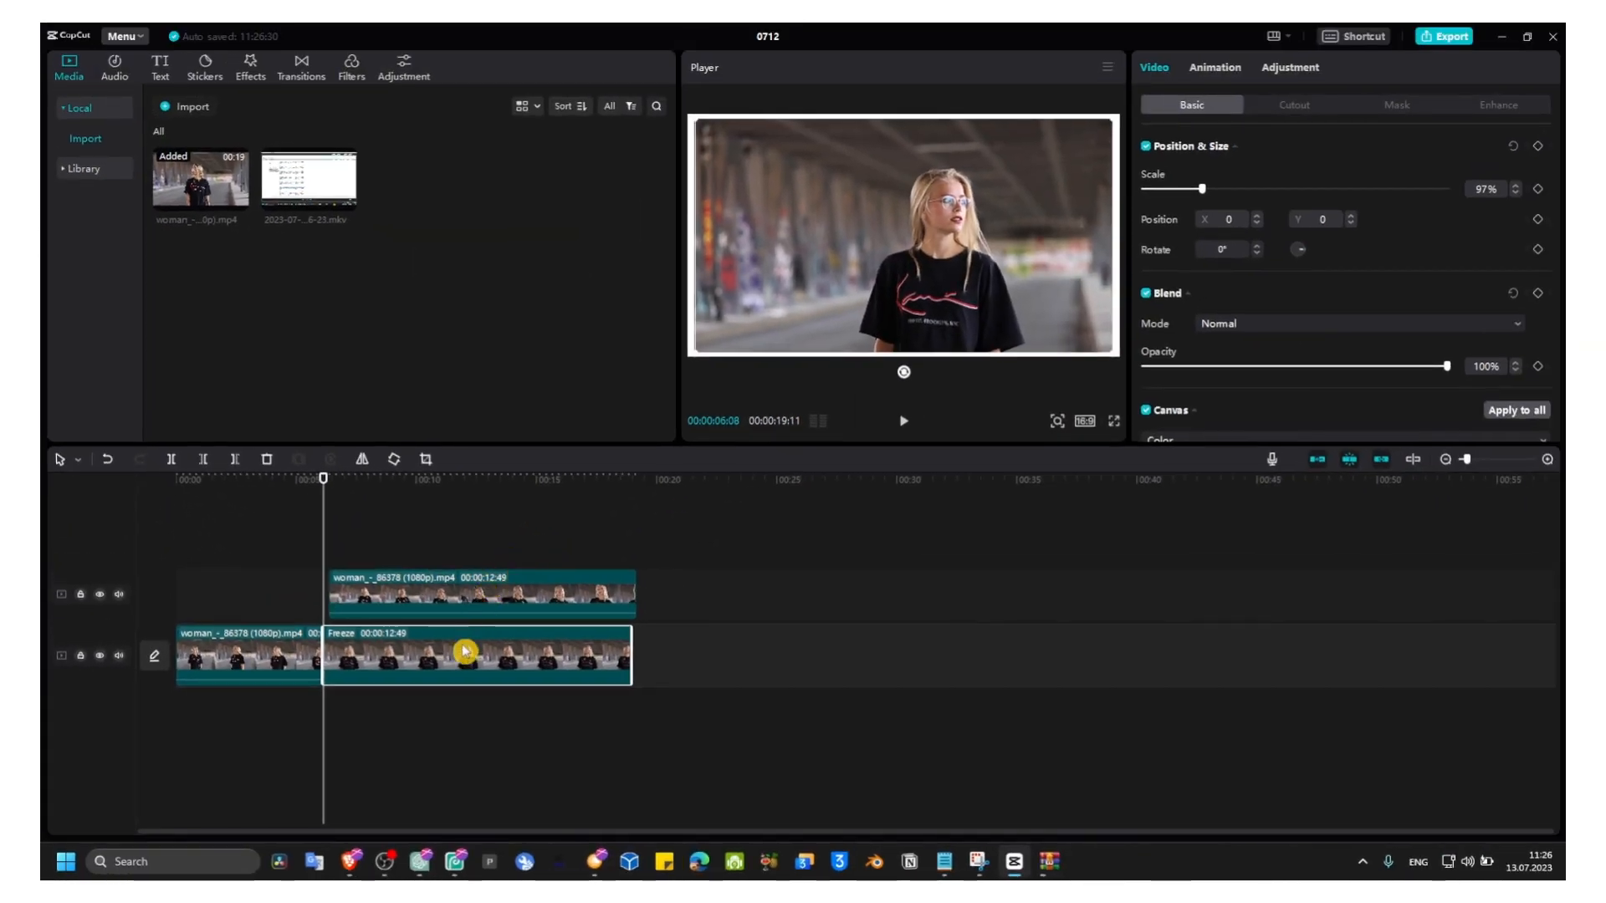
{"action": "right_click", "coordinate": [465, 651]}
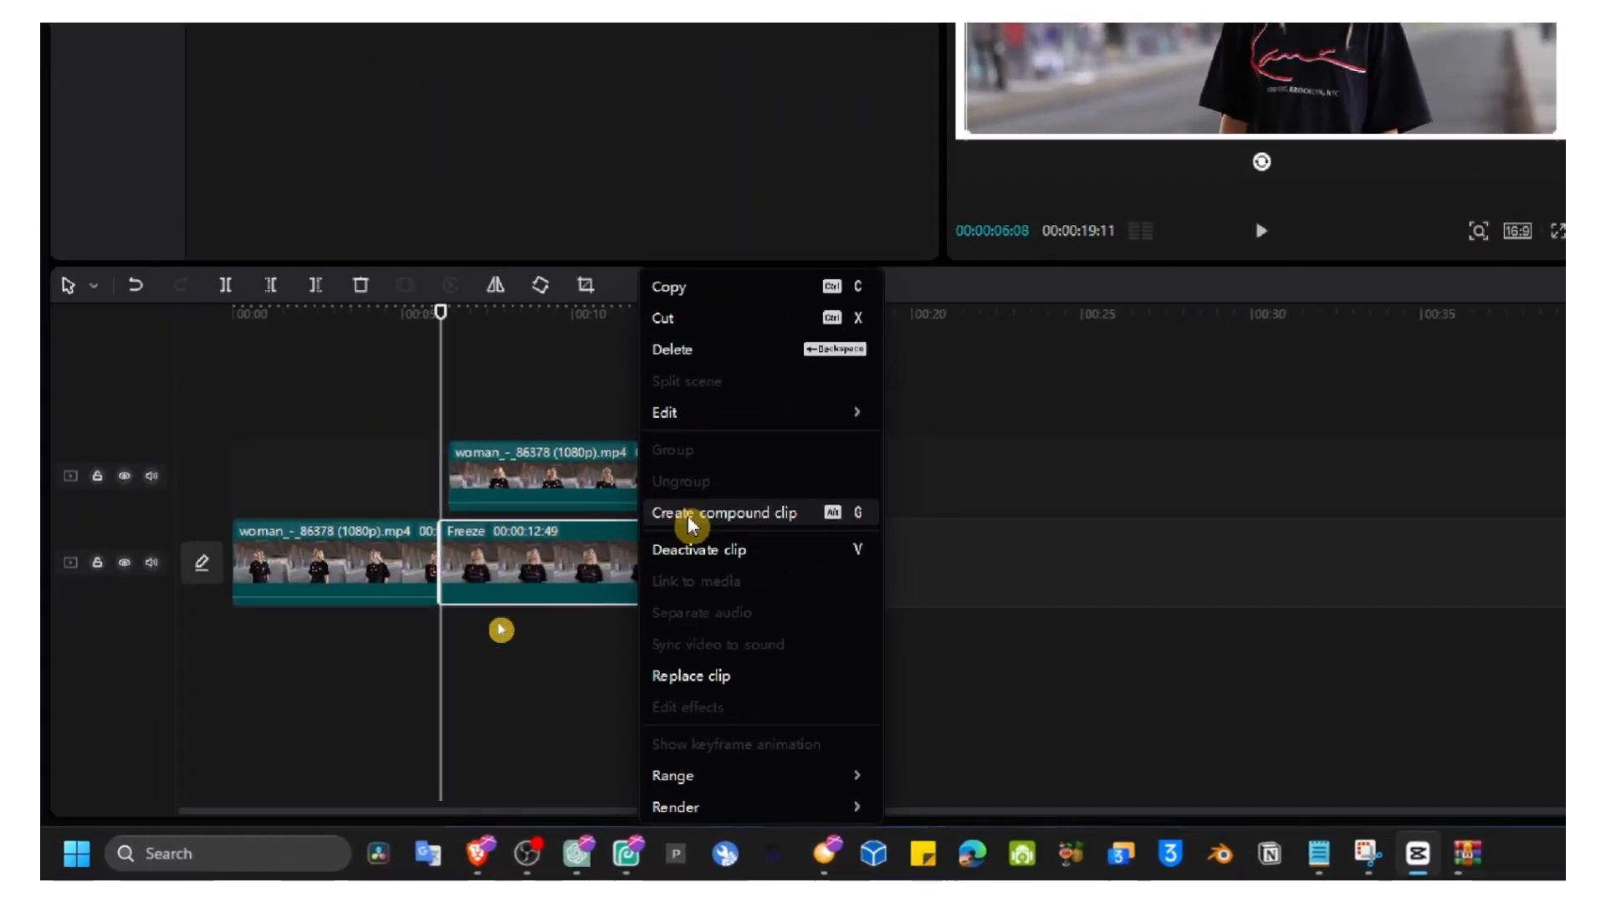
{"action": "left_click", "coordinate": [489, 622]}
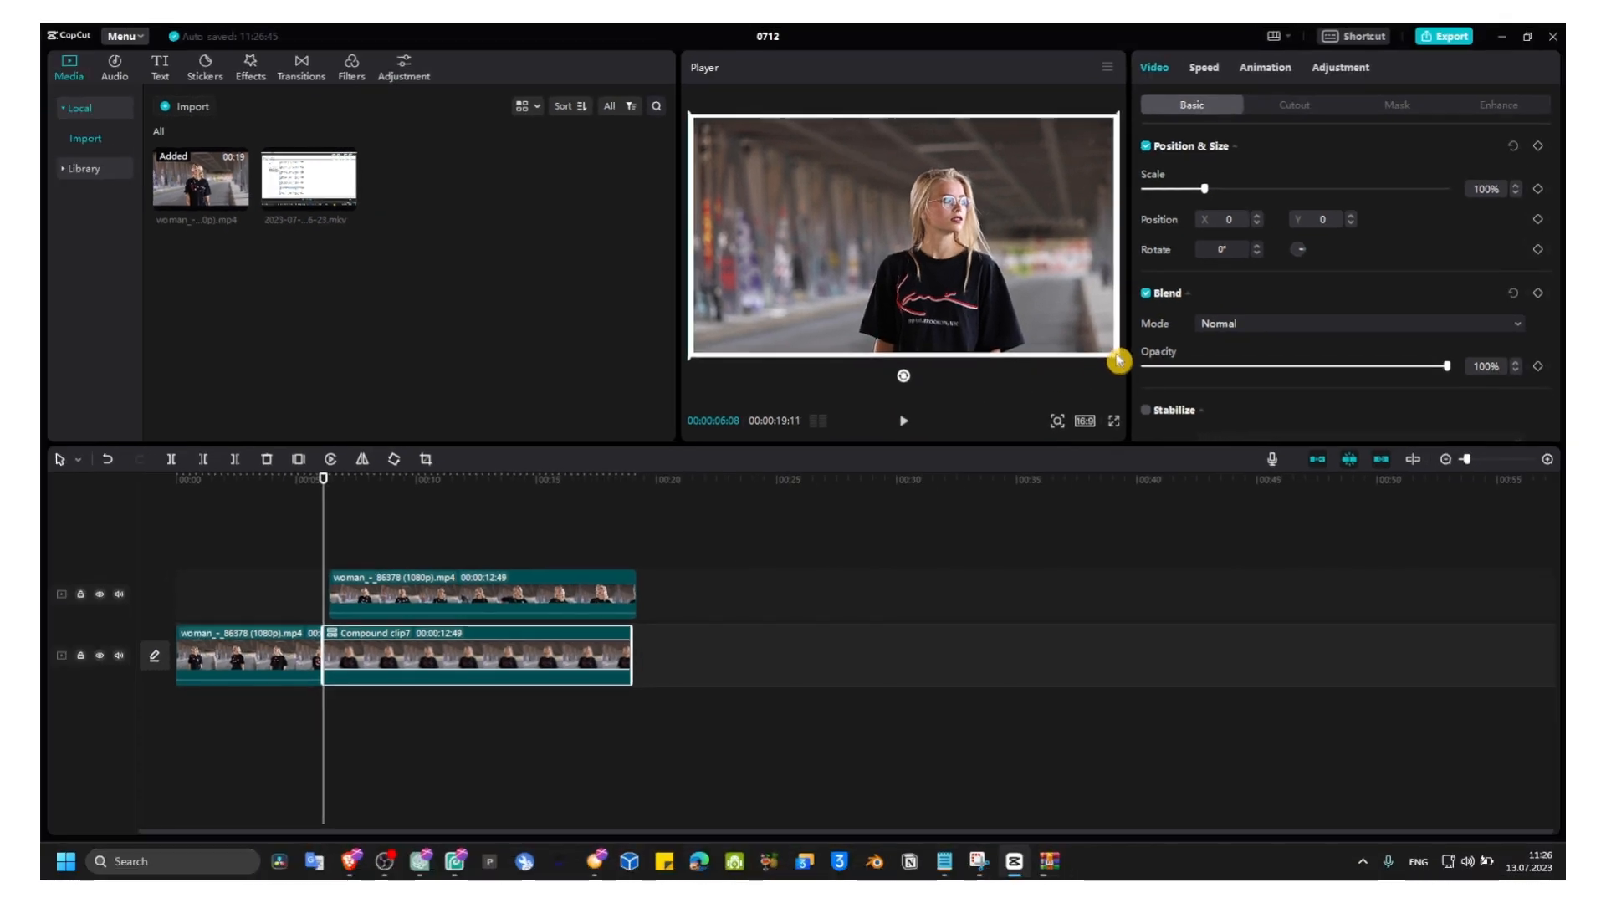
- Keyframe the compound clip's position and size at 00:00:06:08, and slide the upper-track footage to a further point on the timeline
{"action": "mouse_move", "coordinate": [1118, 361]}
{"action": "left_mouse_down"}
{"action": "mouse_move", "coordinate": [1064, 326]}
{"action": "mouse_move", "coordinate": [1121, 357]}
{"action": "left_mouse_up"}
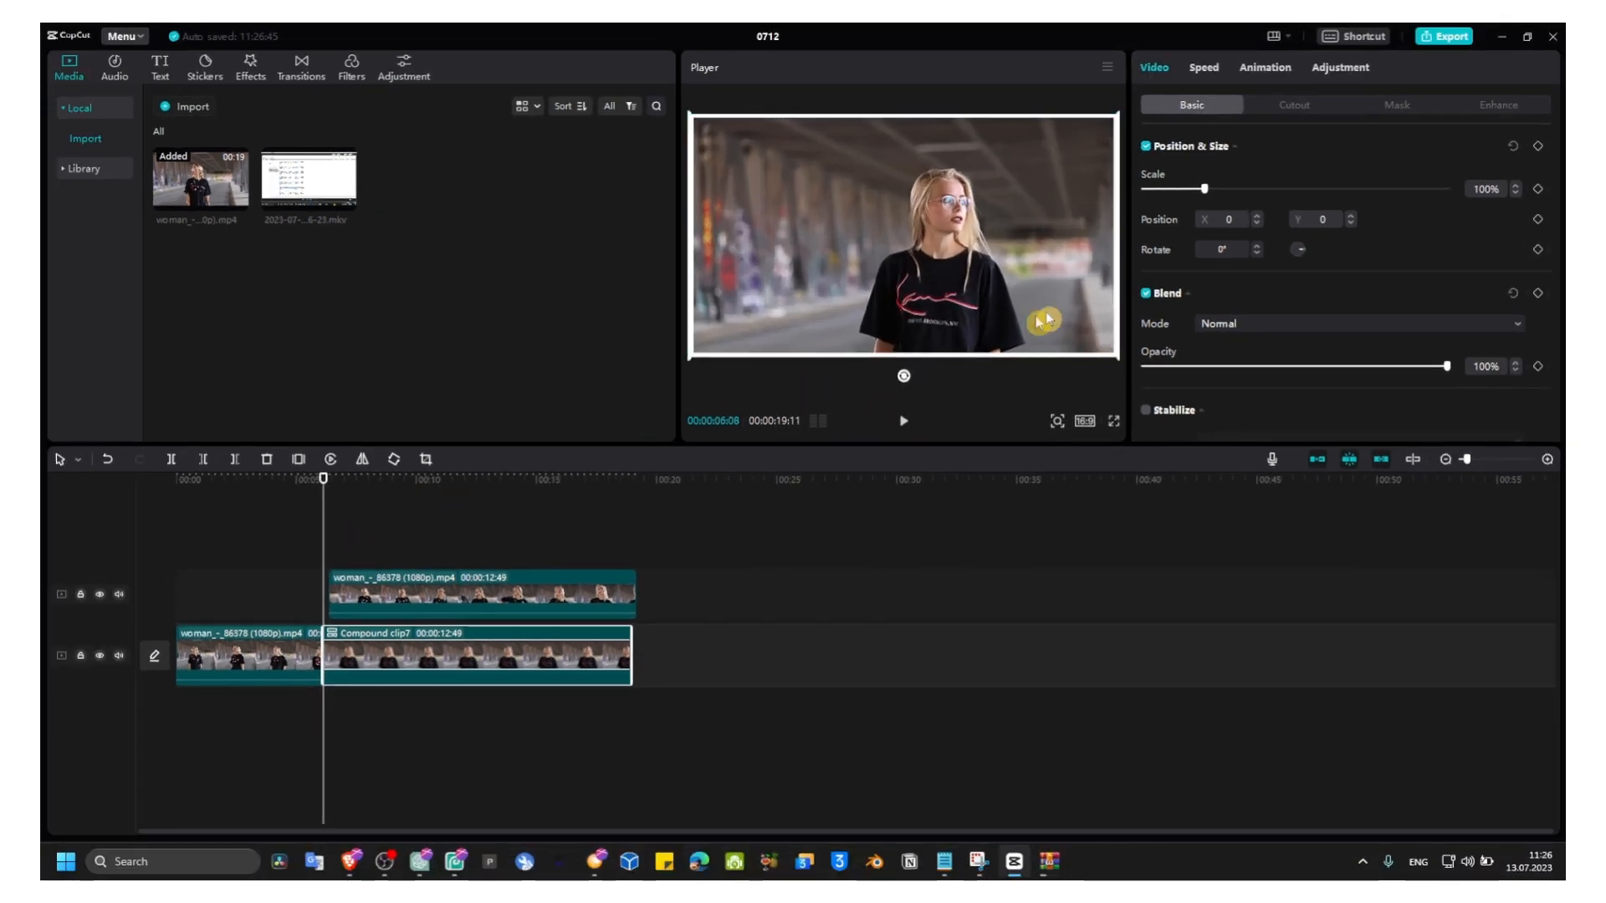
{"action": "left_click", "coordinate": [1540, 150]}
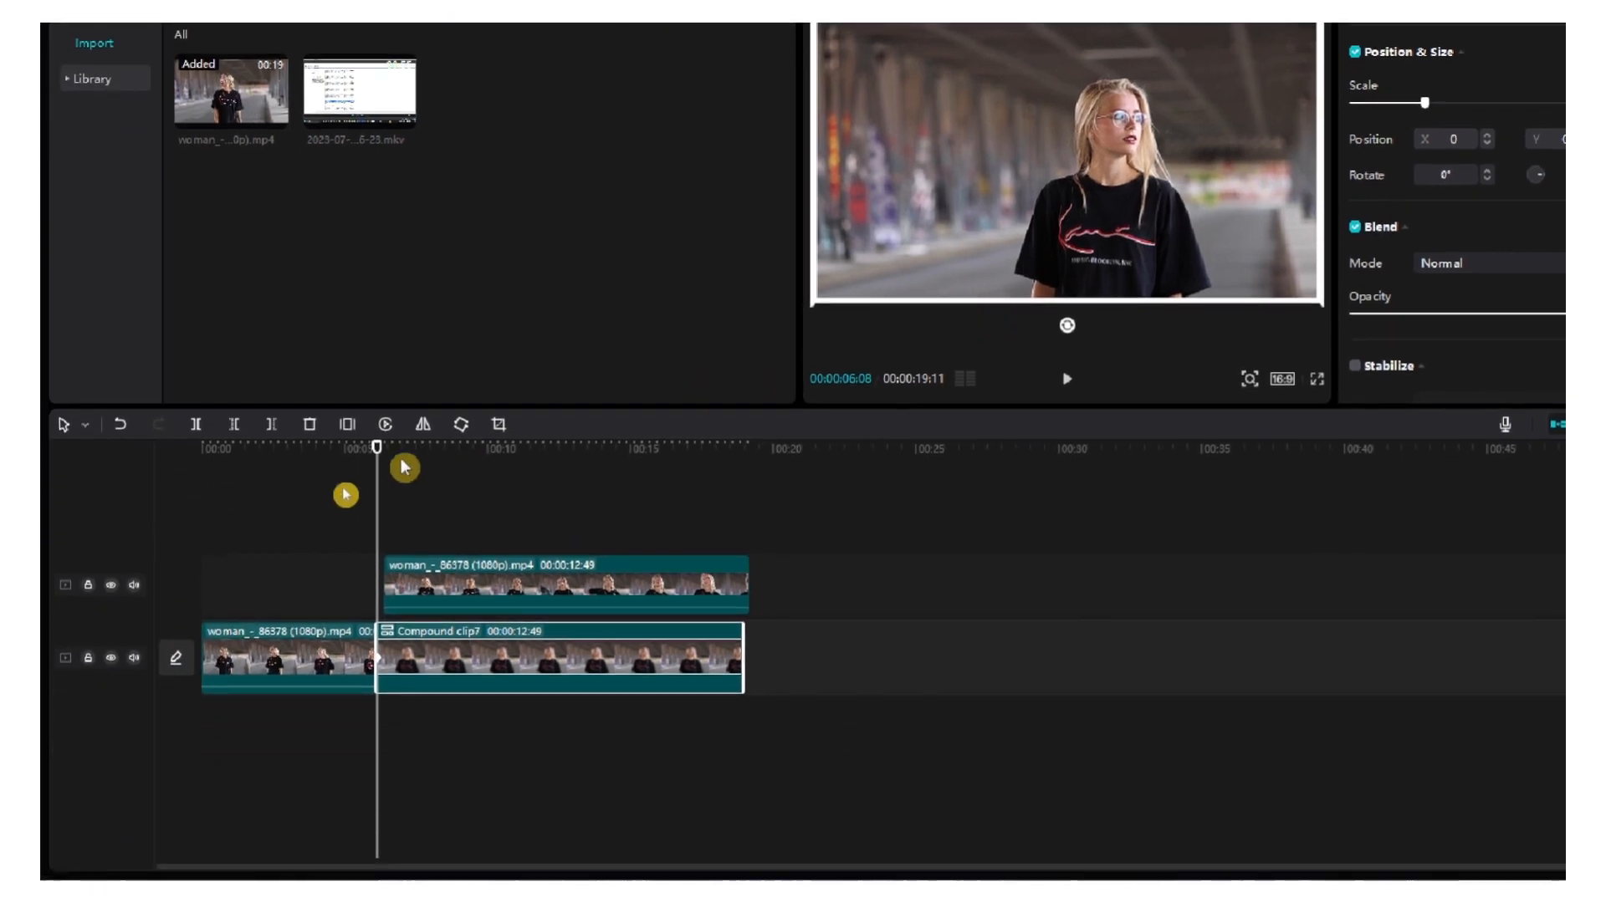
{"action": "left_click_drag", "start_coordinate": [88, 573], "coordinate": [117, 576]}
{"action": "left_click_drag", "start_coordinate": [405, 461], "coordinate": [416, 461]}
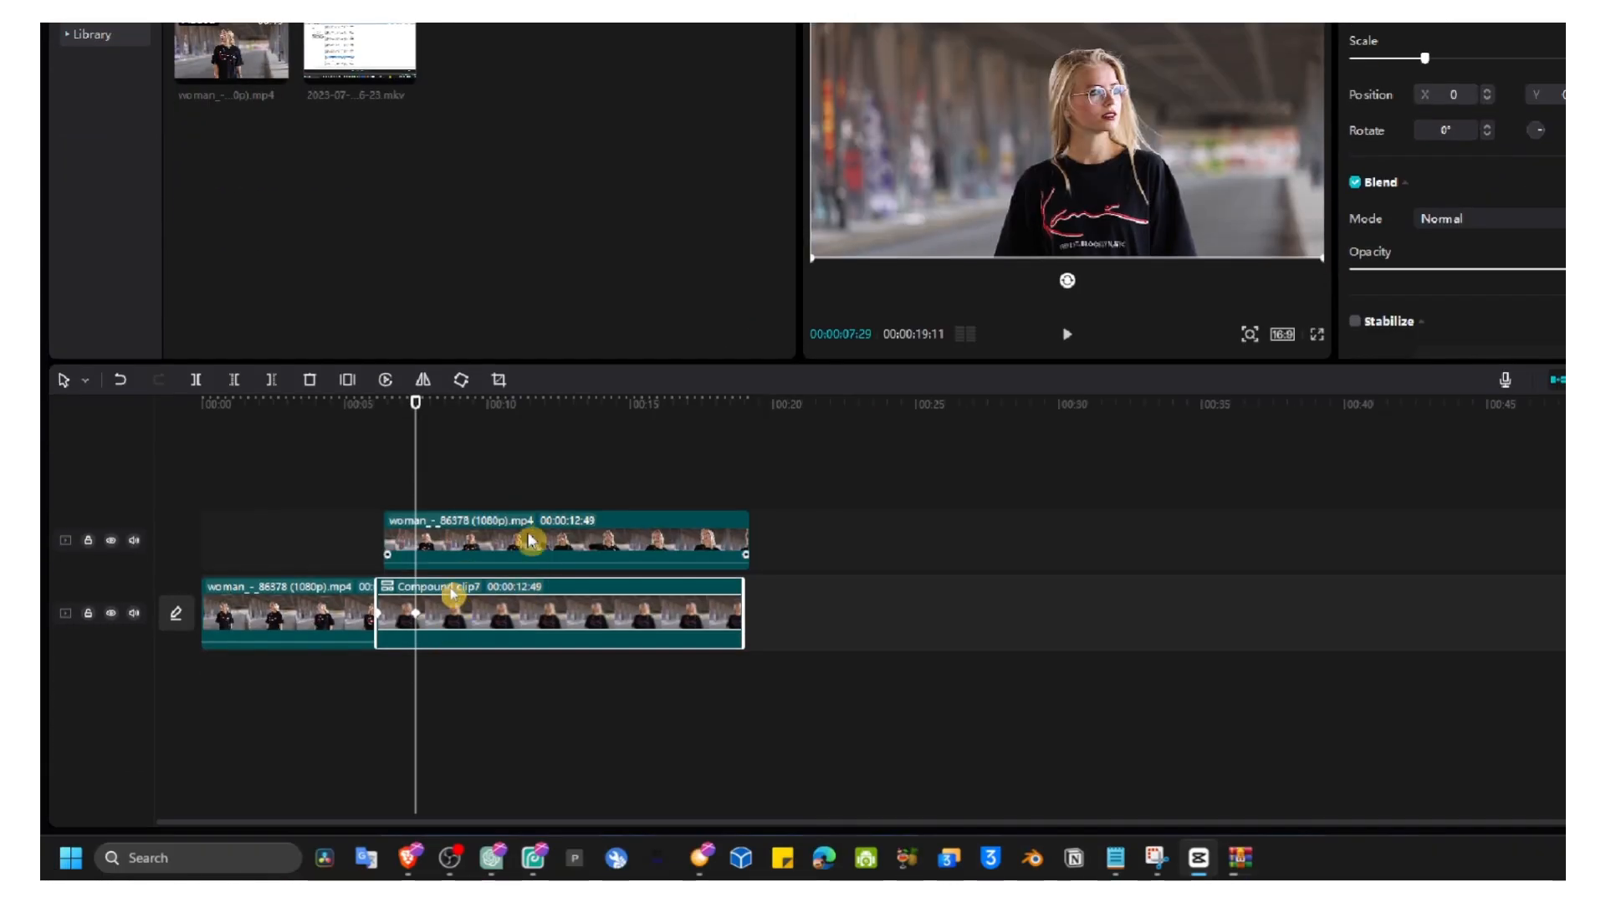
{"action": "left_click_drag", "start_coordinate": [531, 541], "coordinate": [857, 541]}
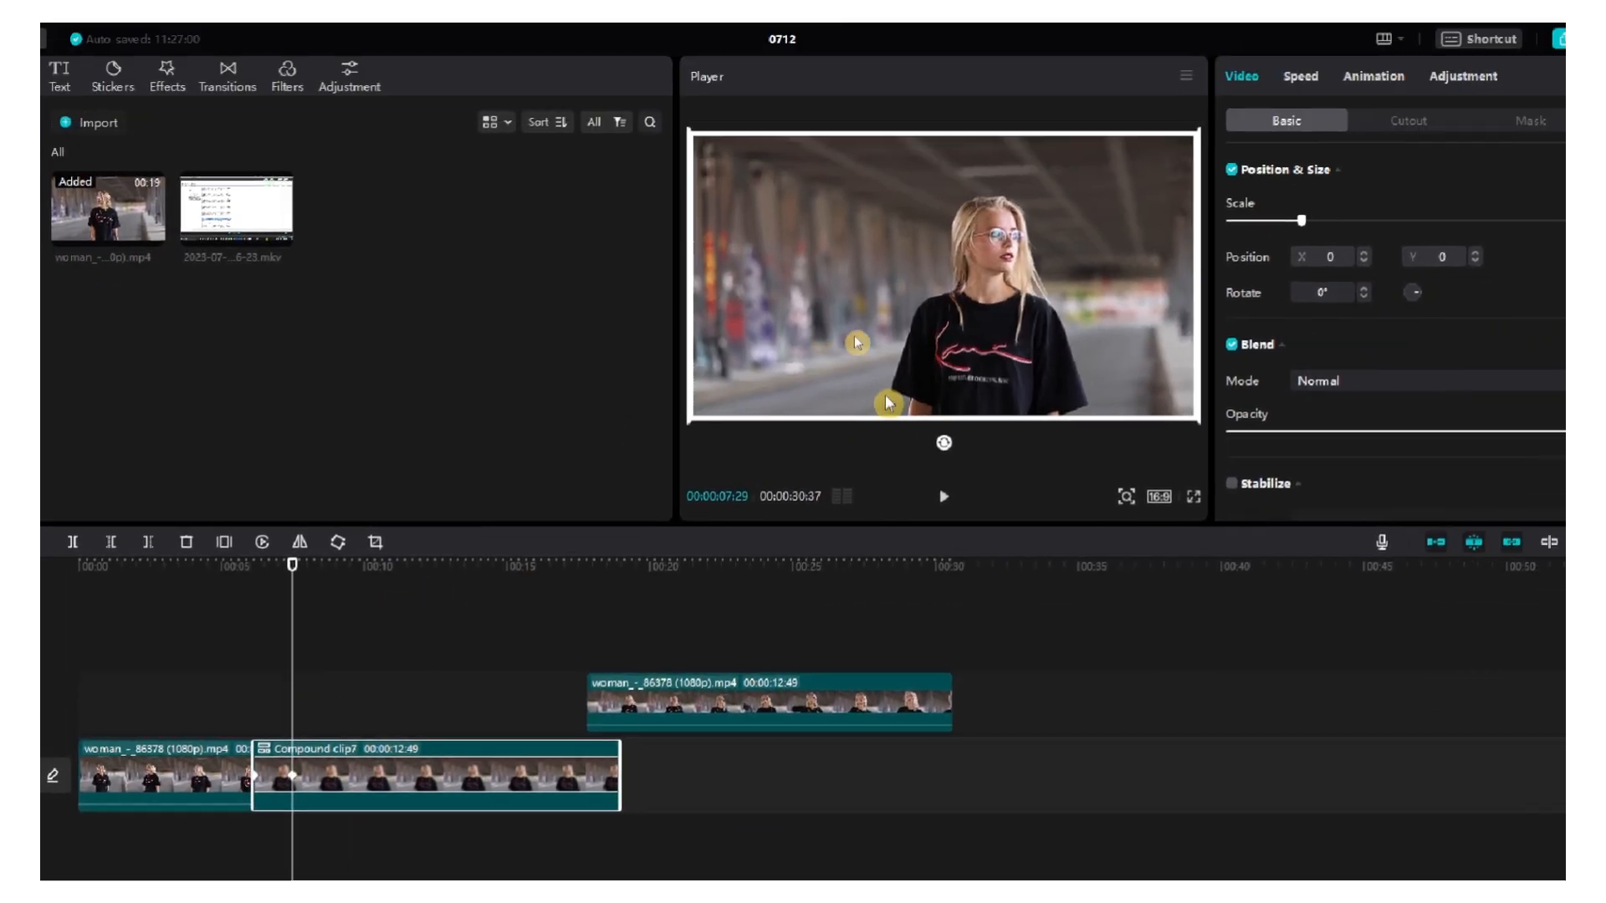
- At 00:00:07:29, shrink the compound clip to 53%, rotate it to 17° and move it to X 803, Y 57
{"action": "left_click_drag", "start_coordinate": [1127, 233], "coordinate": [1104, 233]}
{"action": "mouse_move", "coordinate": [777, 399]}
{"action": "left_mouse_down"}
{"action": "mouse_move", "coordinate": [765, 435]}
{"action": "mouse_move", "coordinate": [751, 394]}
{"action": "left_mouse_up"}
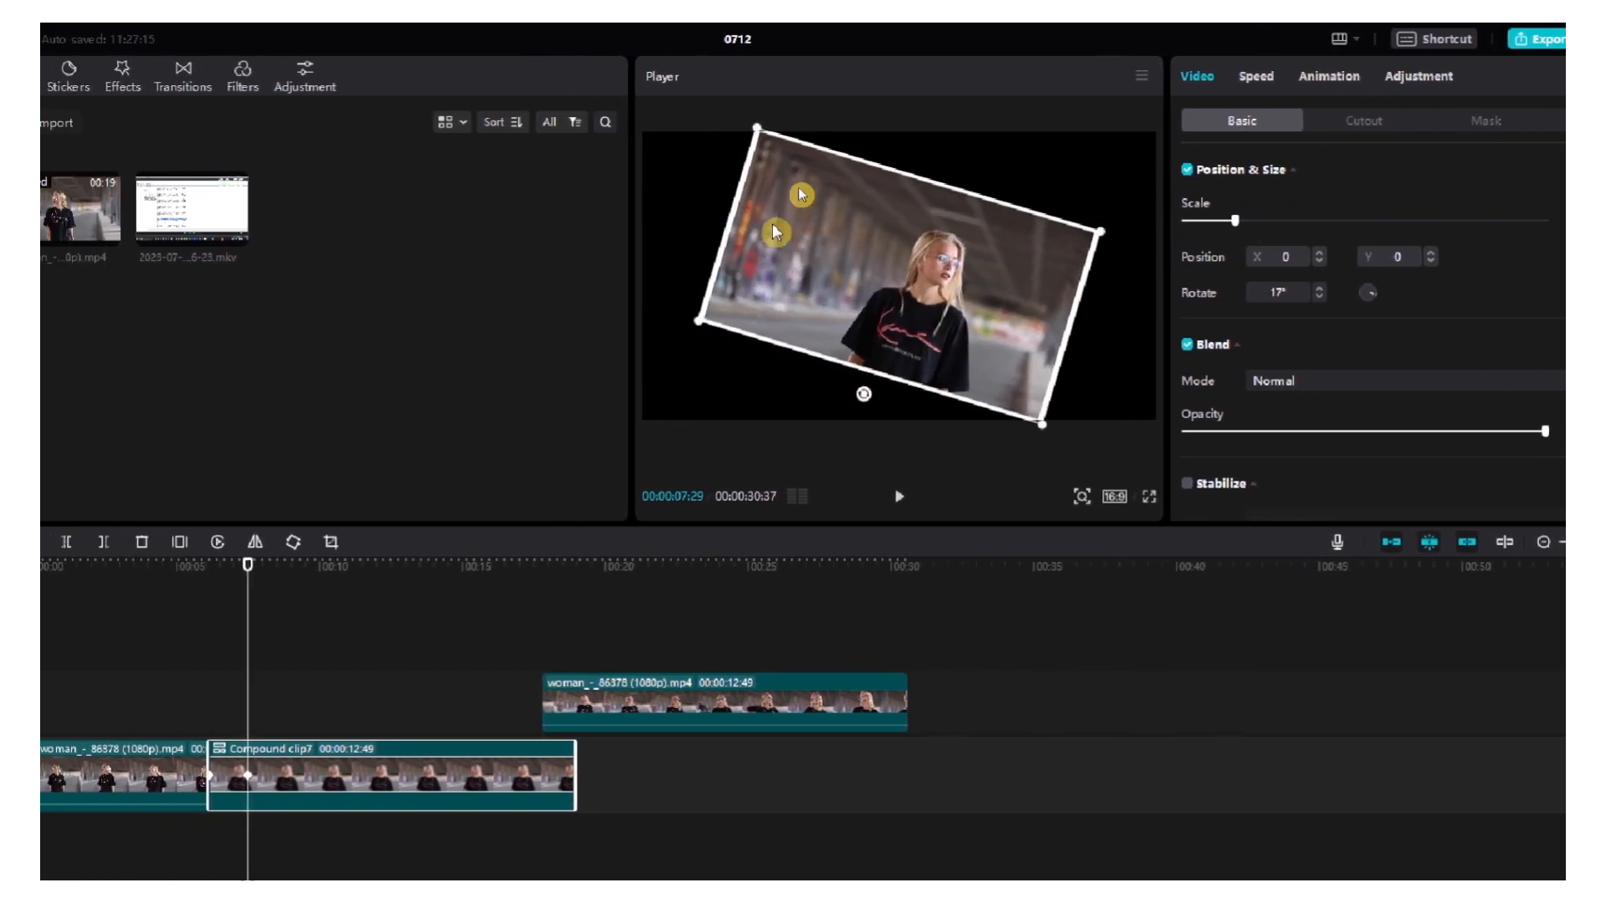
{"action": "left_click_drag", "start_coordinate": [757, 128], "coordinate": [786, 166]}
{"action": "left_click_drag", "start_coordinate": [866, 256], "coordinate": [916, 250]}
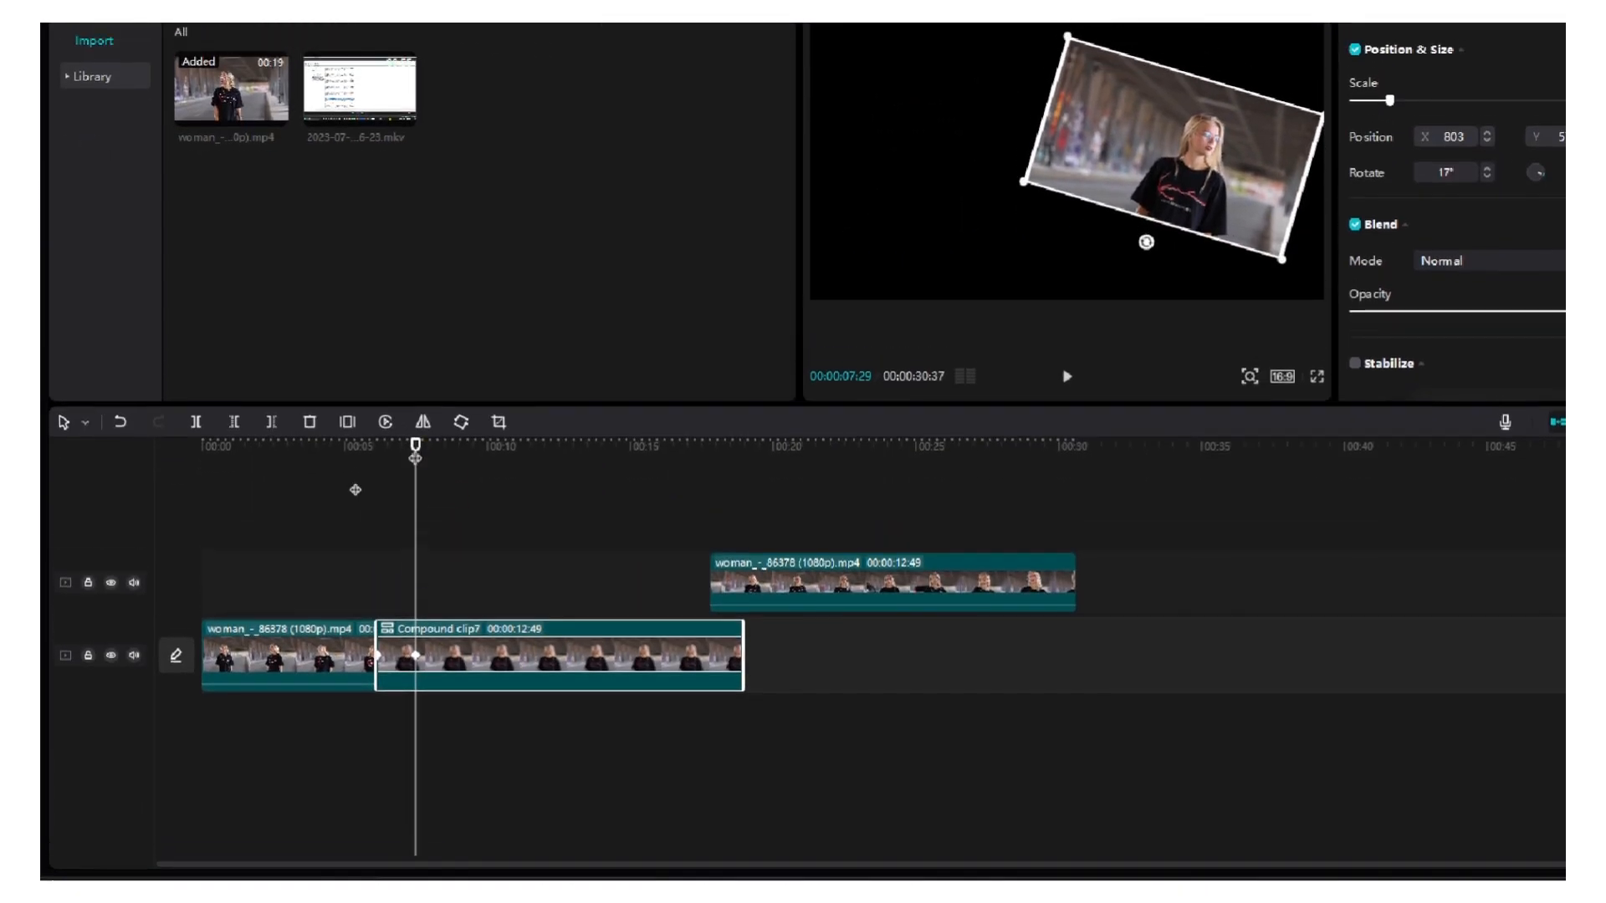
- Split the compound clip at 00:00:09:08, undoing the deletion of everything after the split
{"action": "left_click_drag", "start_coordinate": [416, 406], "coordinate": [462, 412]}
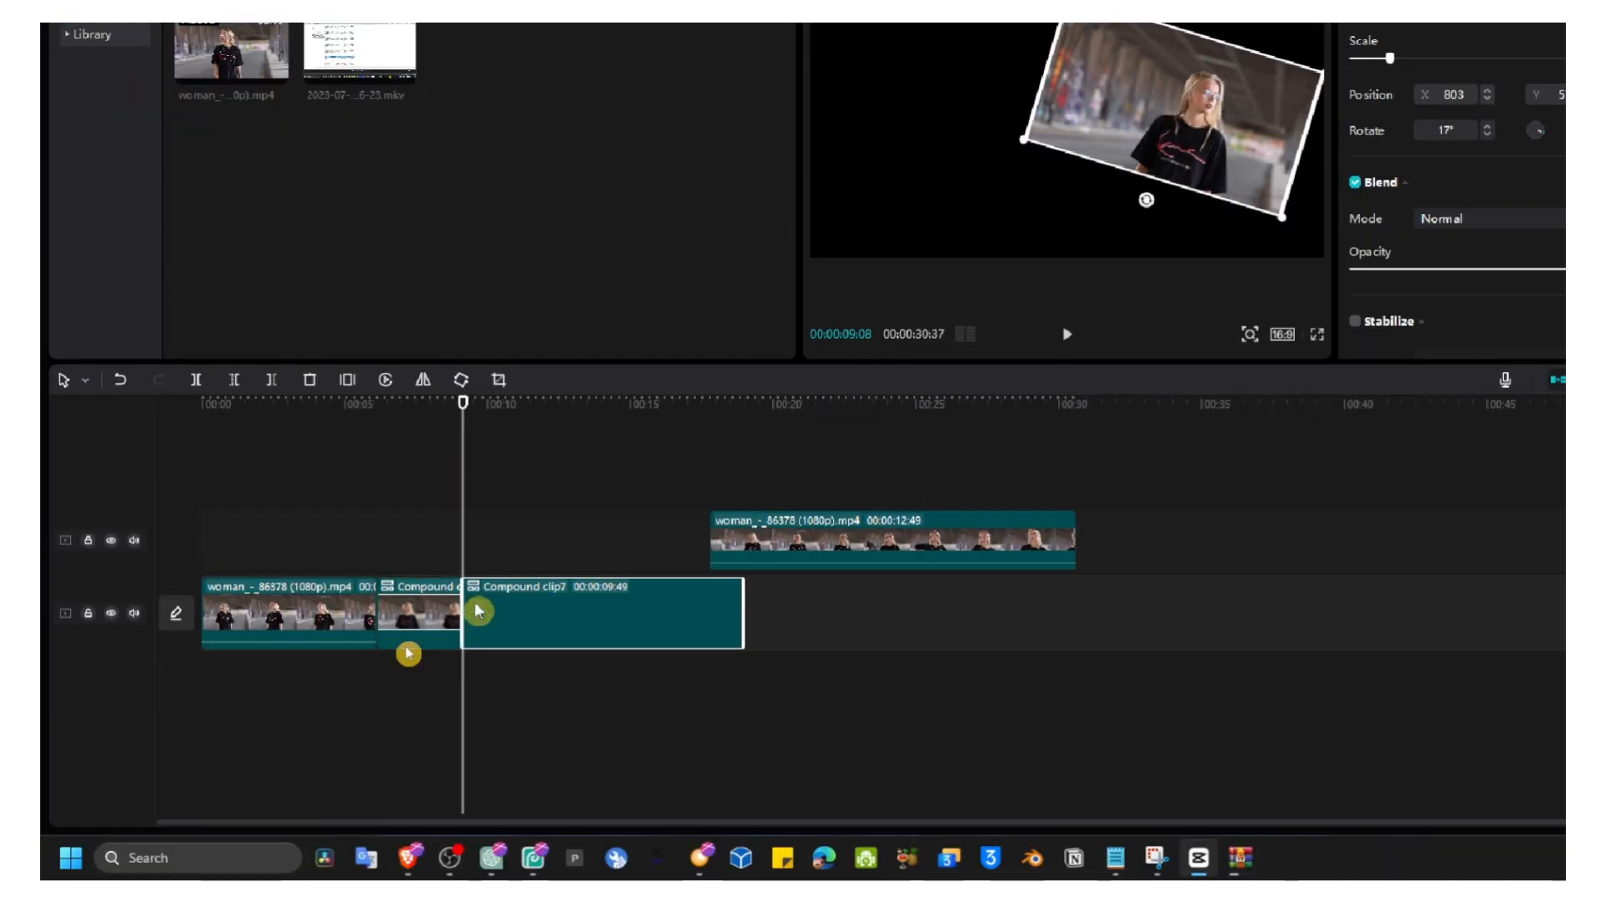
{"action": "key", "text": "w"}
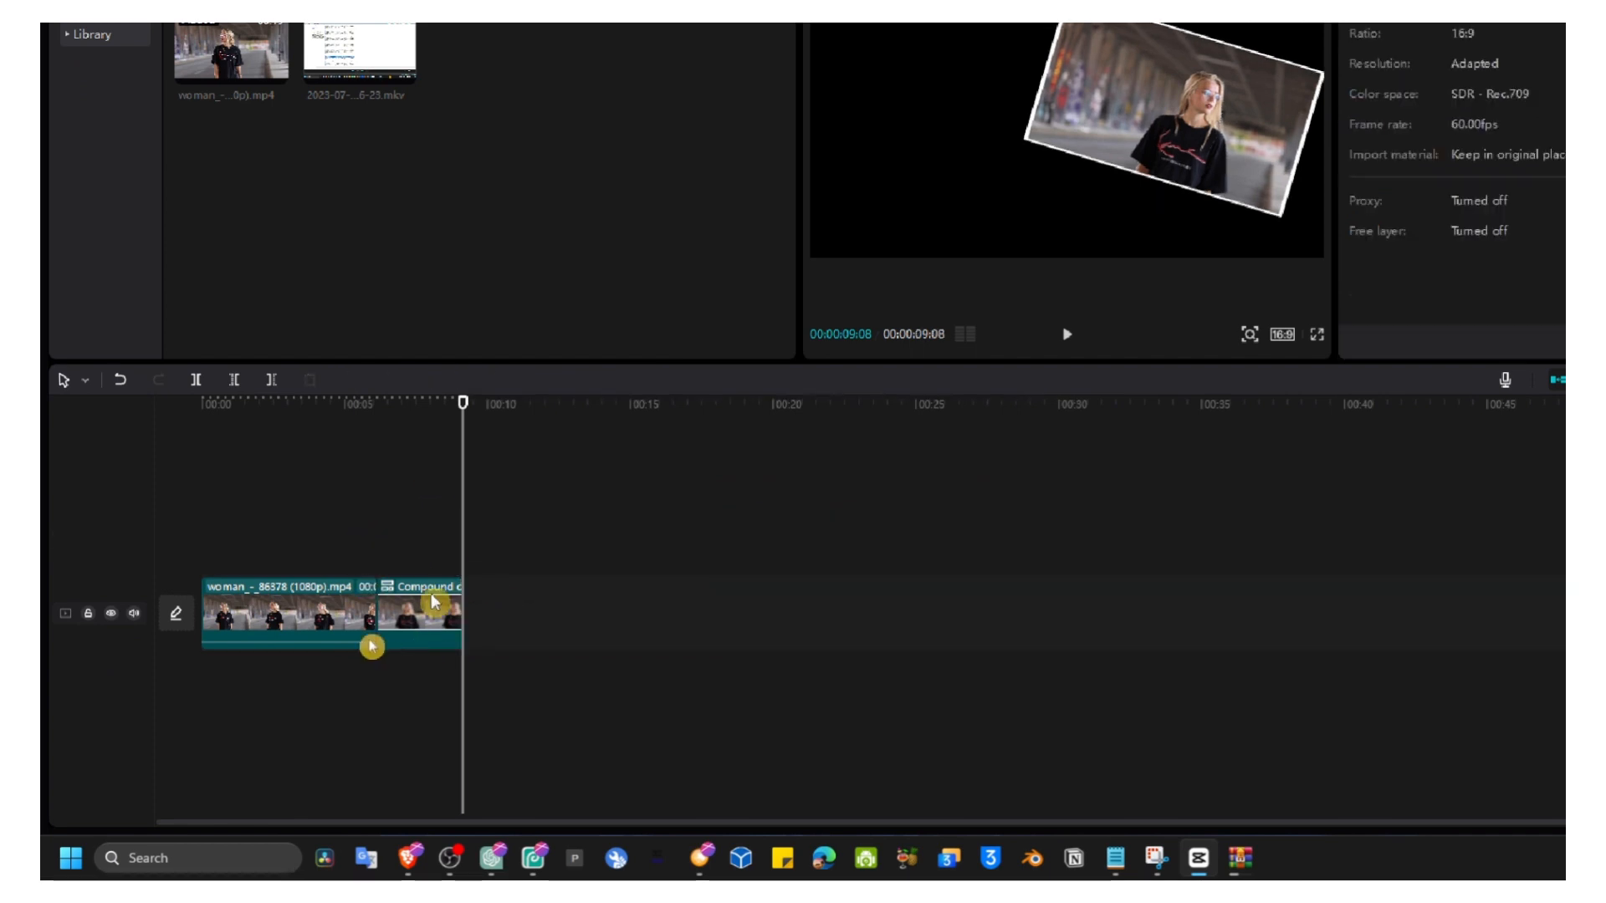
{"action": "key", "text": "ctrl+z"}
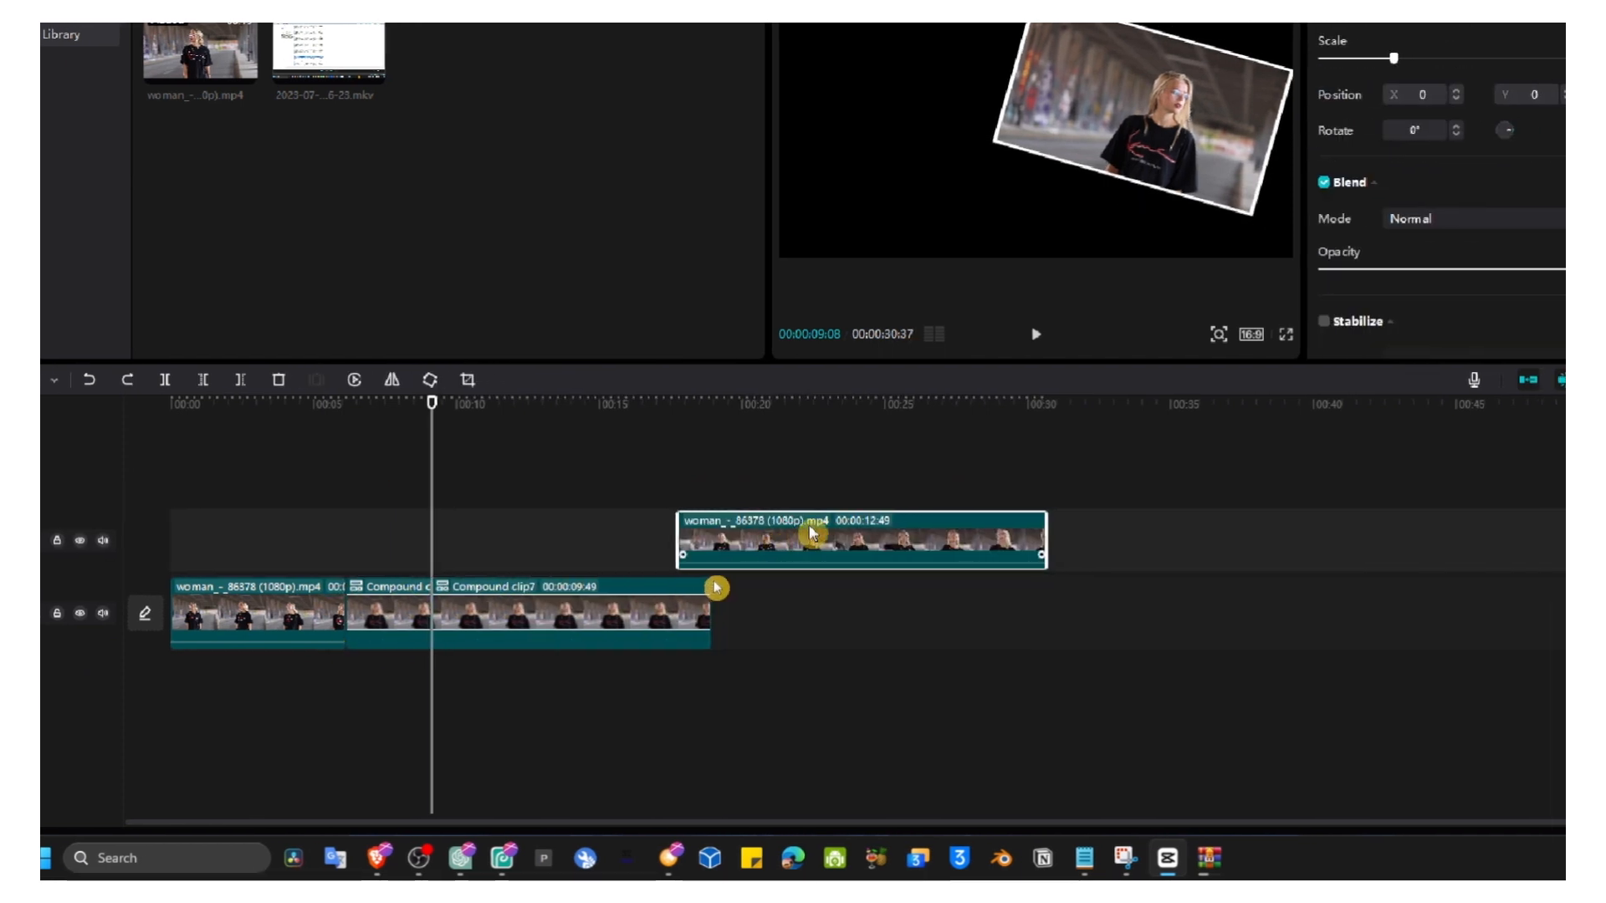
- Move the upper-track footage to the end of the main track and delete the compound clip's part after 00:00:09:08
{"action": "left_click_drag", "start_coordinate": [809, 533], "coordinate": [847, 613]}
{"action": "left_click", "coordinate": [623, 615]}
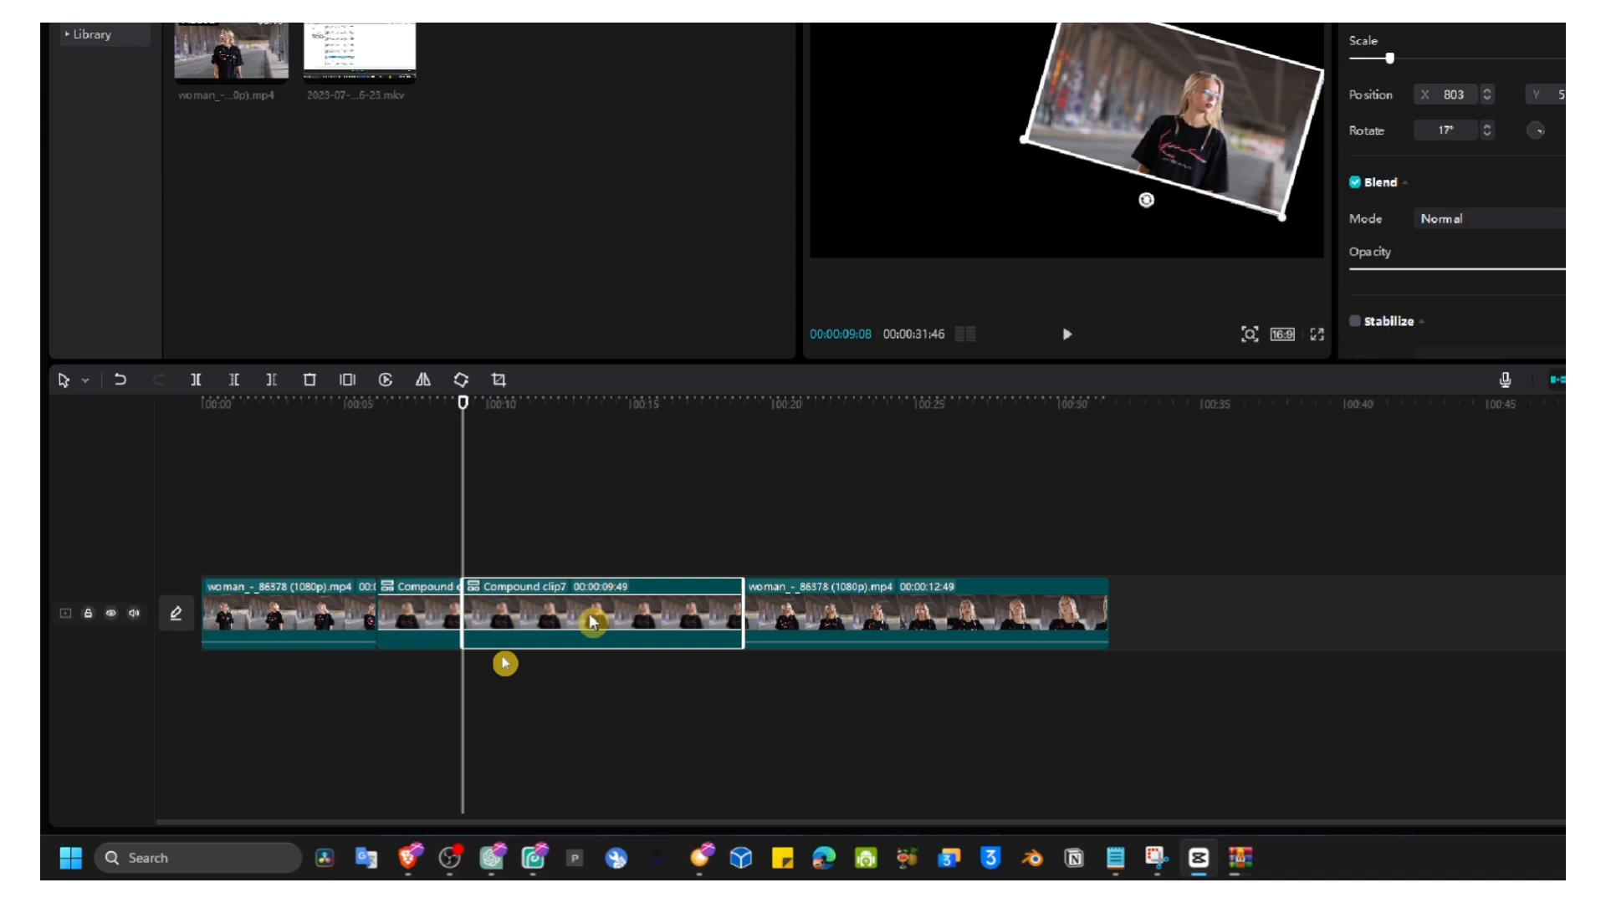
{"action": "key", "text": "Delete"}
- Duplicate the shortened compound clip and stack the copy on the track directly above the original
{"action": "left_click", "coordinate": [425, 604]}
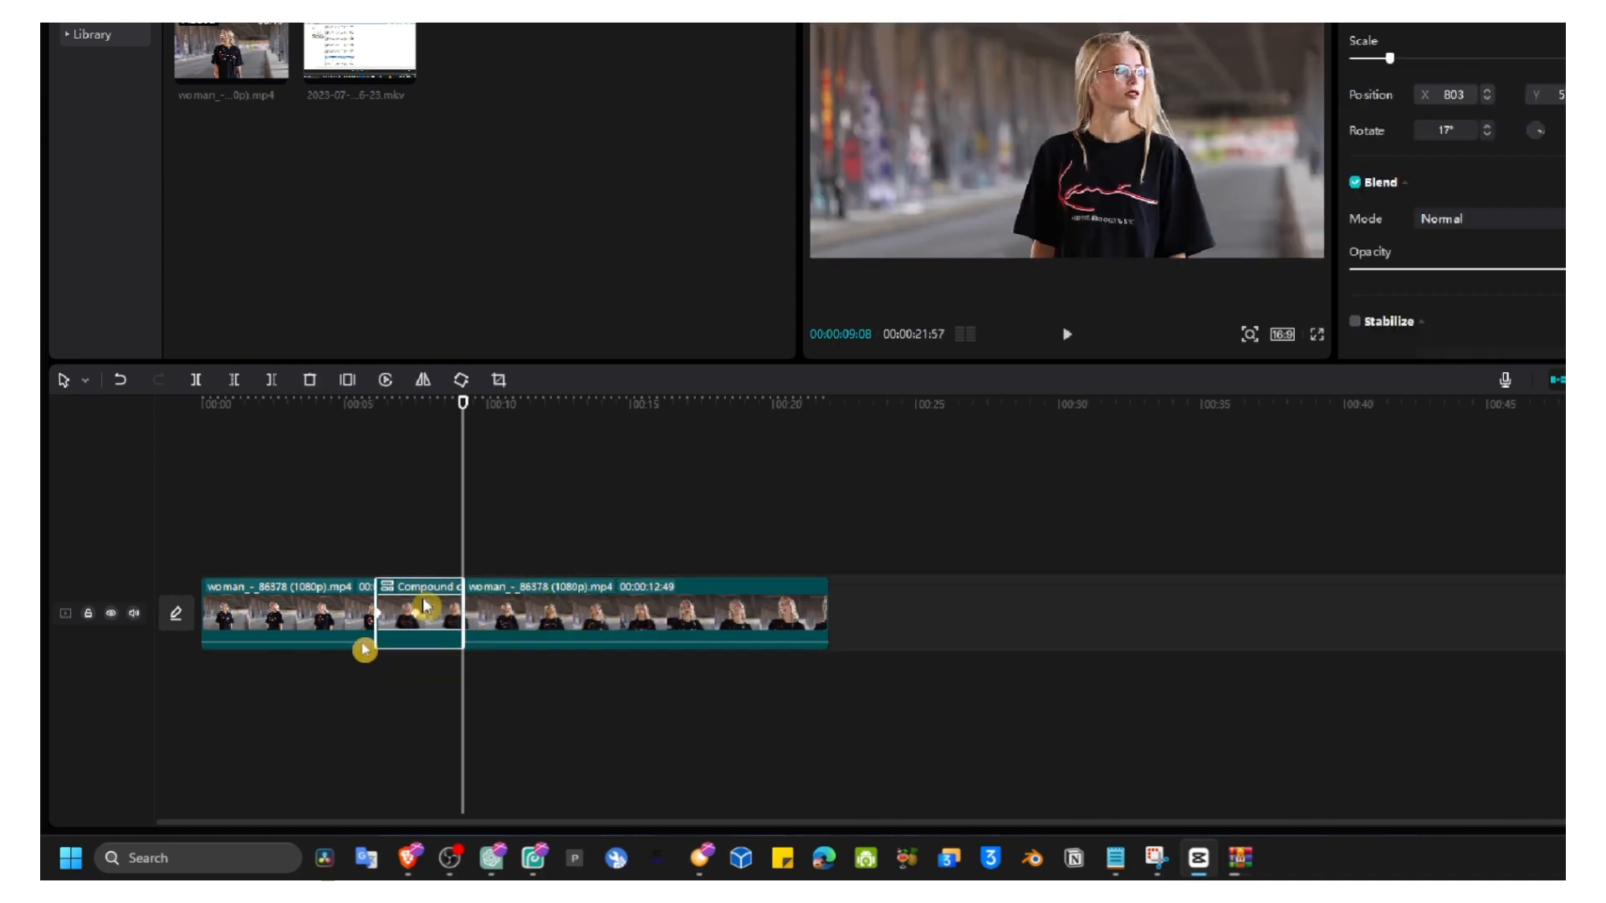
{"action": "key", "text": "ctrl+v"}
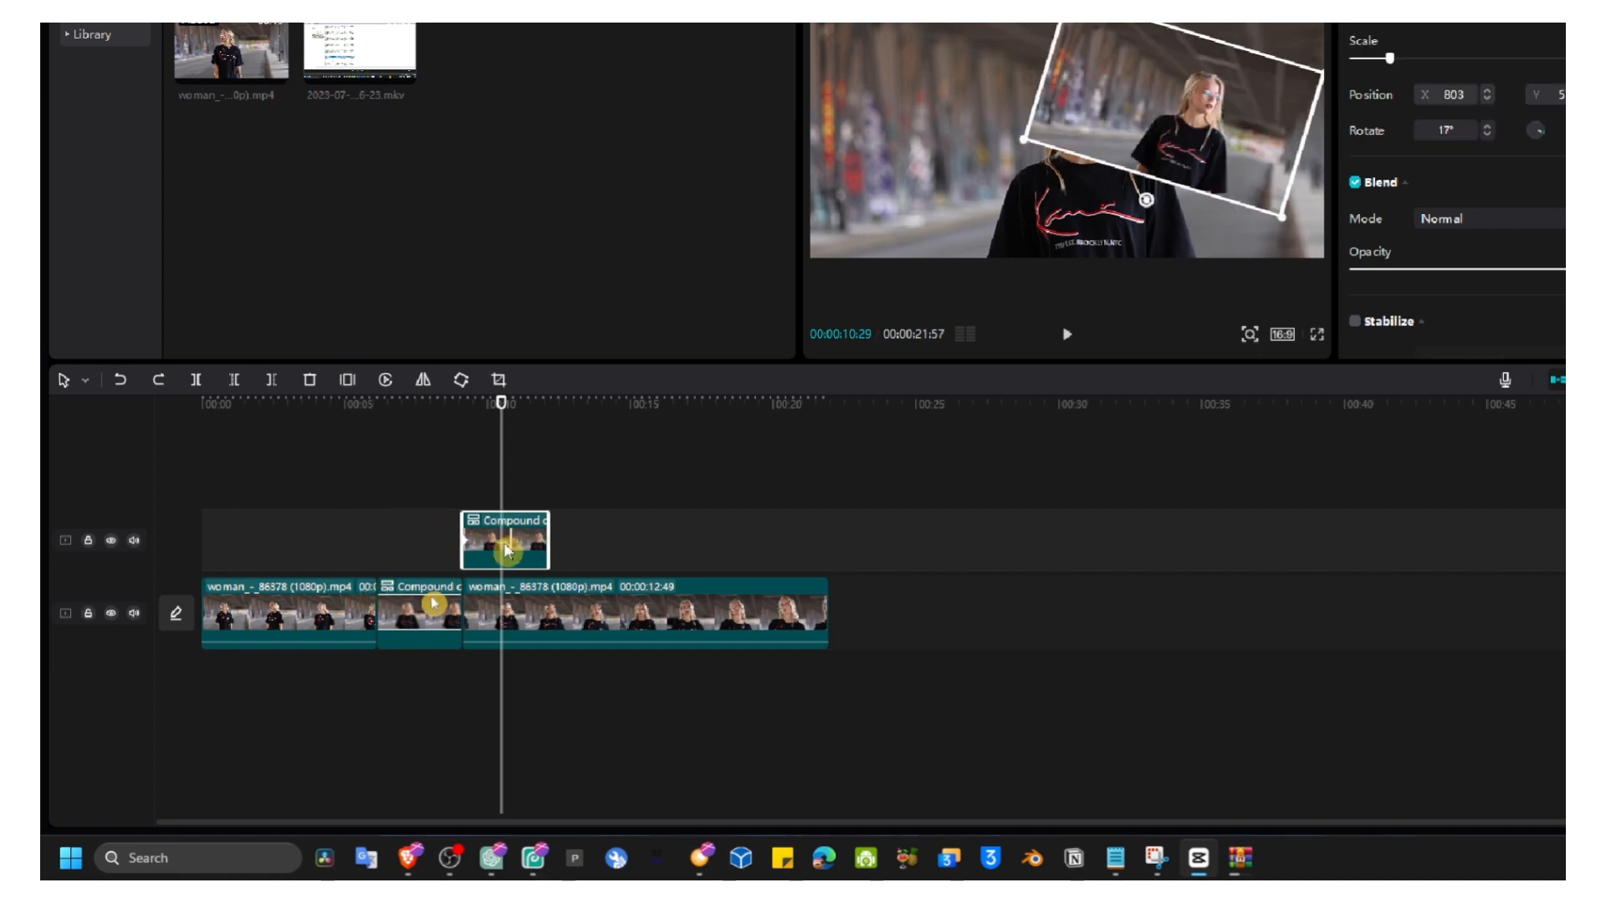
- At 00:00:07:47, move the duplicated compound clip to X -785, Y -290 and set its rotation to 0°
{"action": "left_click", "coordinate": [422, 486]}
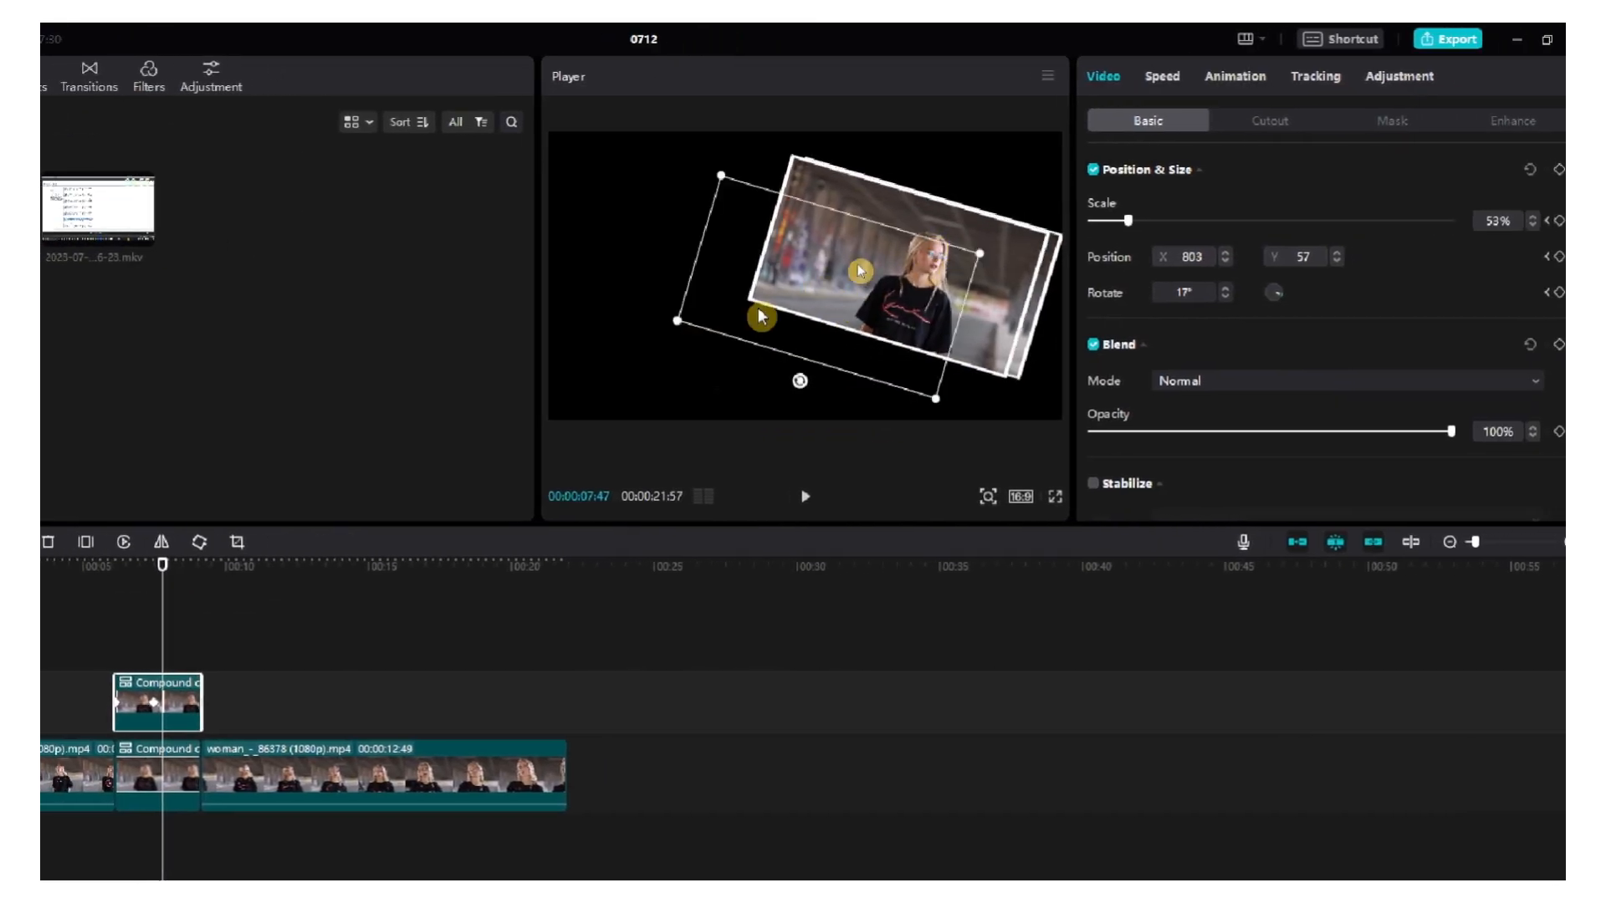
{"action": "left_click_drag", "start_coordinate": [759, 313], "coordinate": [644, 313]}
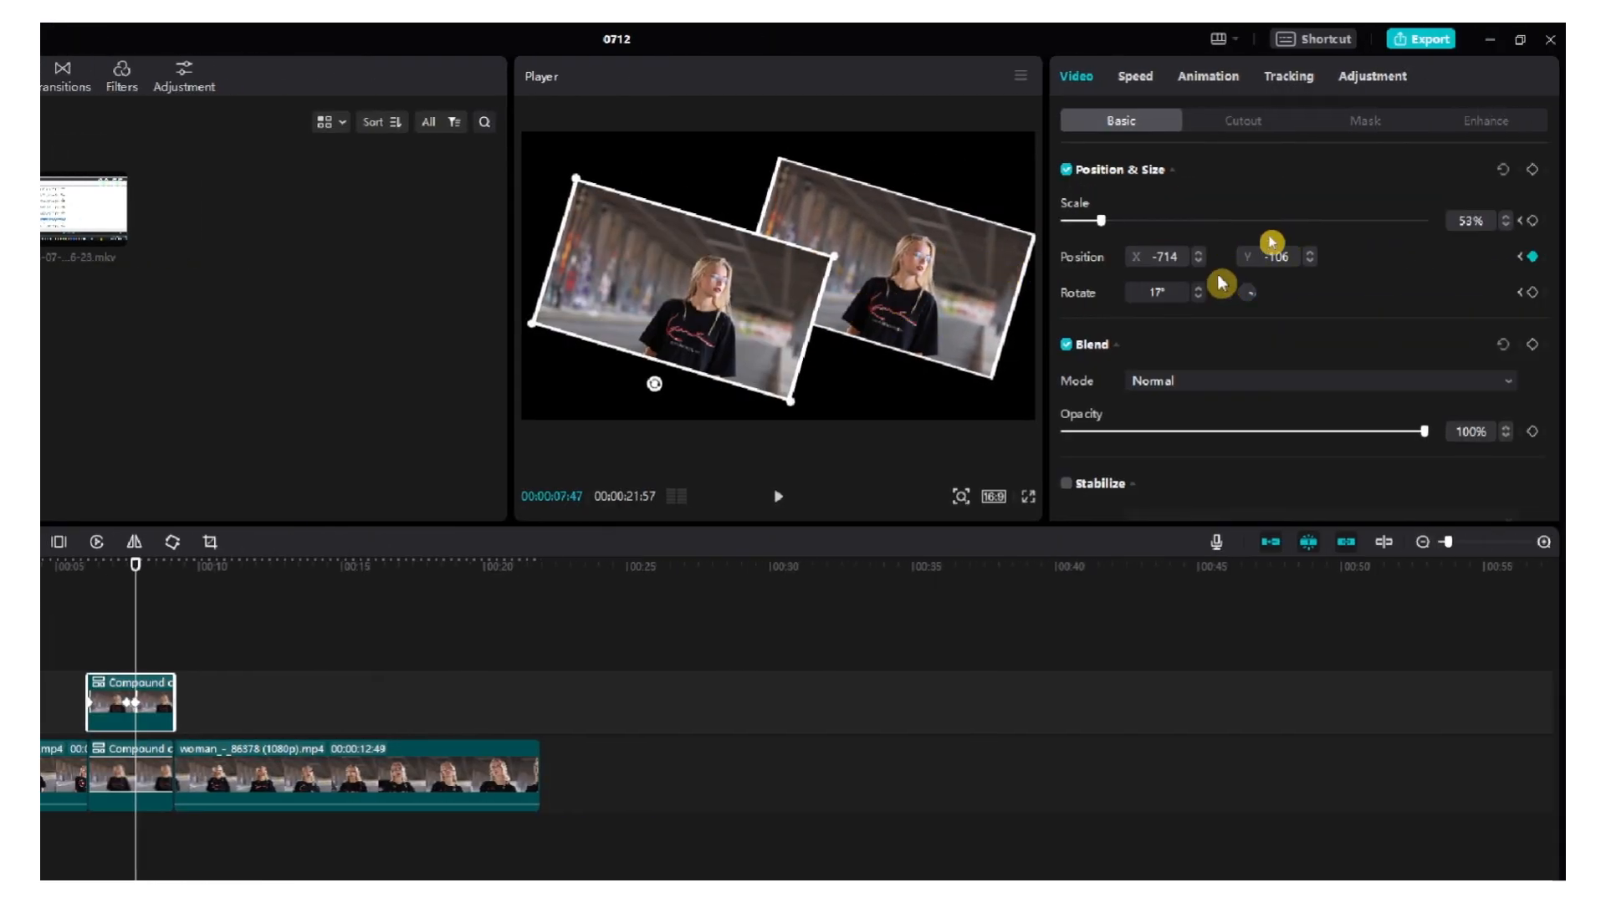
{"action": "left_click_drag", "start_coordinate": [654, 383], "coordinate": [780, 385]}
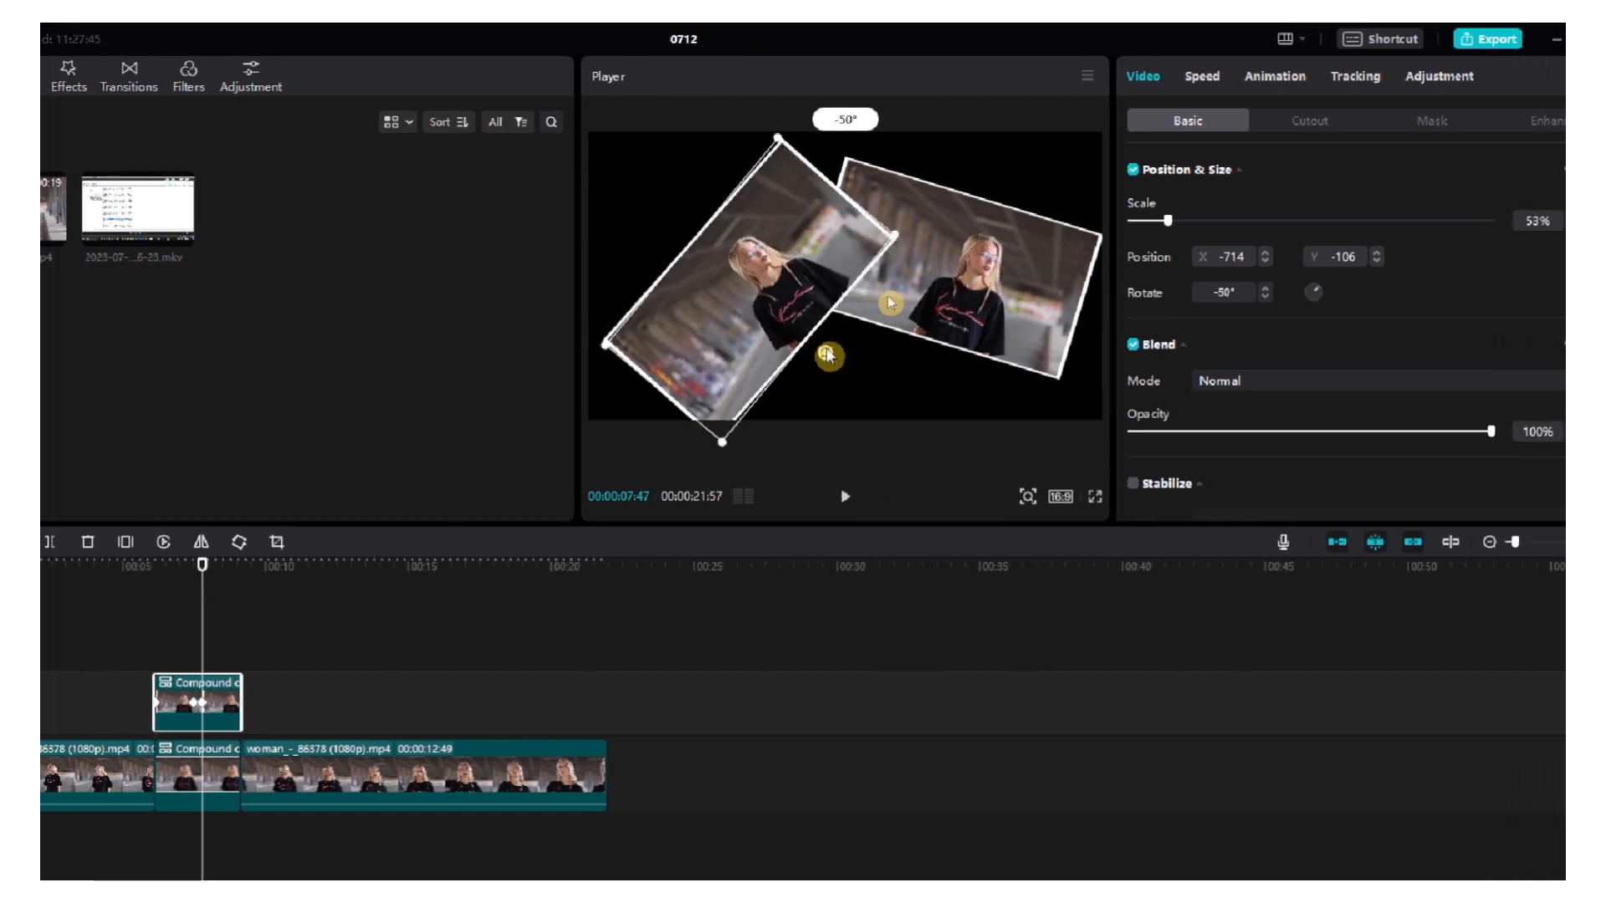
{"action": "mouse_move", "coordinate": [822, 333]}
{"action": "left_mouse_down"}
{"action": "mouse_move", "coordinate": [814, 319]}
{"action": "mouse_move", "coordinate": [806, 343]}
{"action": "mouse_move", "coordinate": [810, 258]}
{"action": "mouse_move", "coordinate": [852, 293]}
{"action": "mouse_move", "coordinate": [812, 357]}
{"action": "left_mouse_up"}
{"action": "left_click_drag", "start_coordinate": [771, 416], "coordinate": [812, 415]}
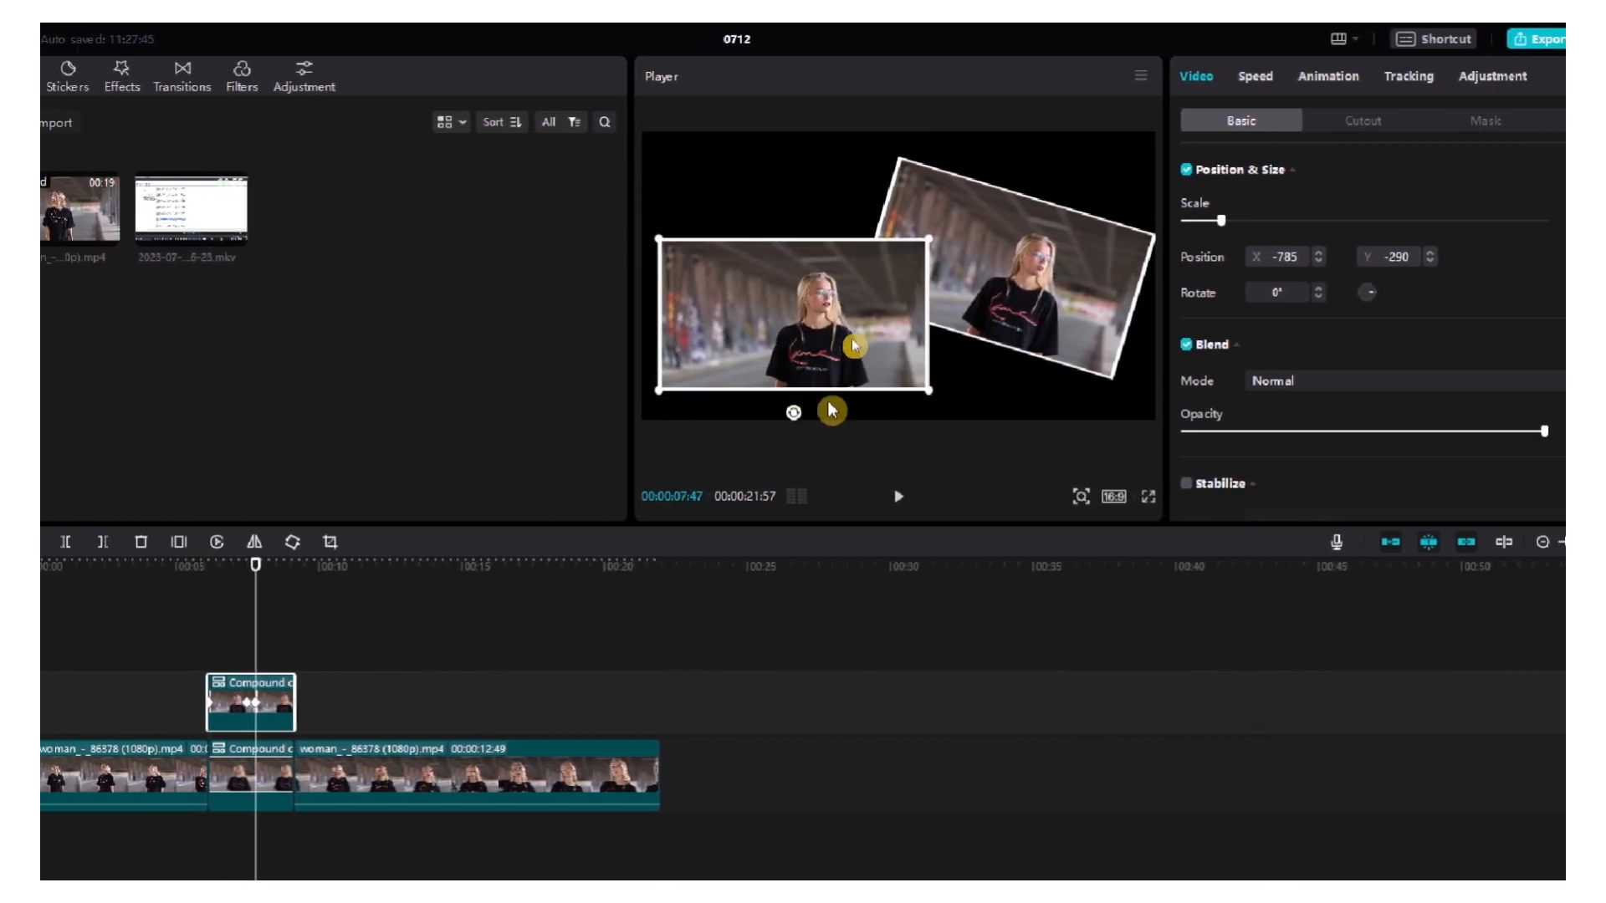
- At 00:00:07:47, shift the original tilted compound clip upward to X 760 and enlarge it
{"action": "left_click_drag", "start_coordinate": [1018, 332], "coordinate": [1015, 306]}
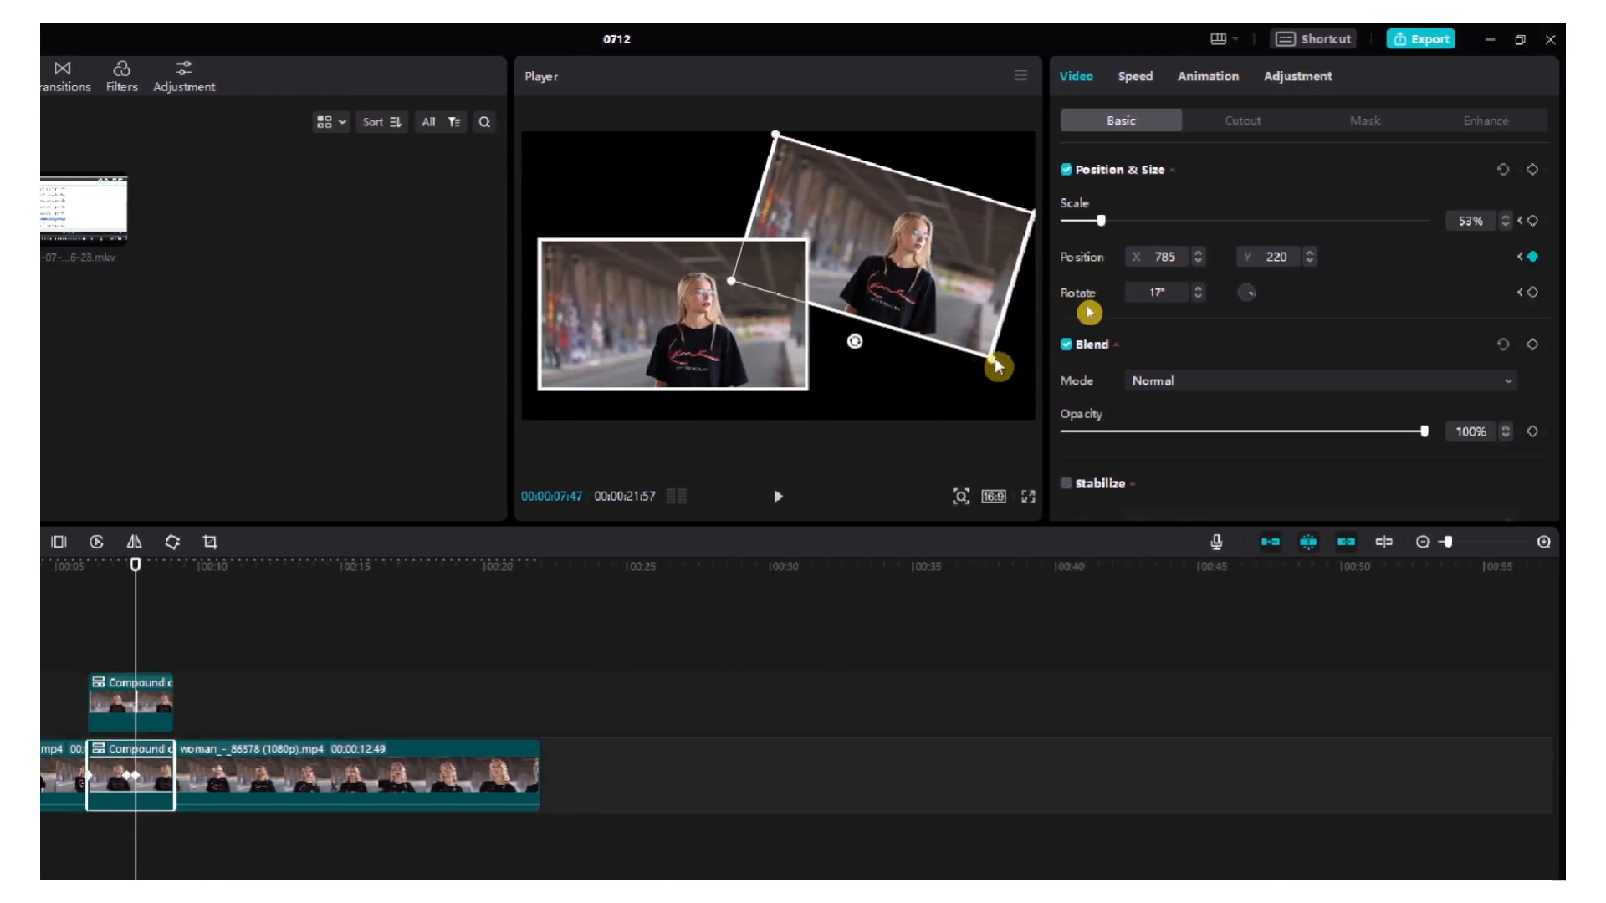
{"action": "mouse_move", "coordinate": [995, 361]}
{"action": "left_mouse_down"}
{"action": "mouse_move", "coordinate": [1056, 423]}
{"action": "mouse_move", "coordinate": [994, 353]}
{"action": "left_mouse_up"}
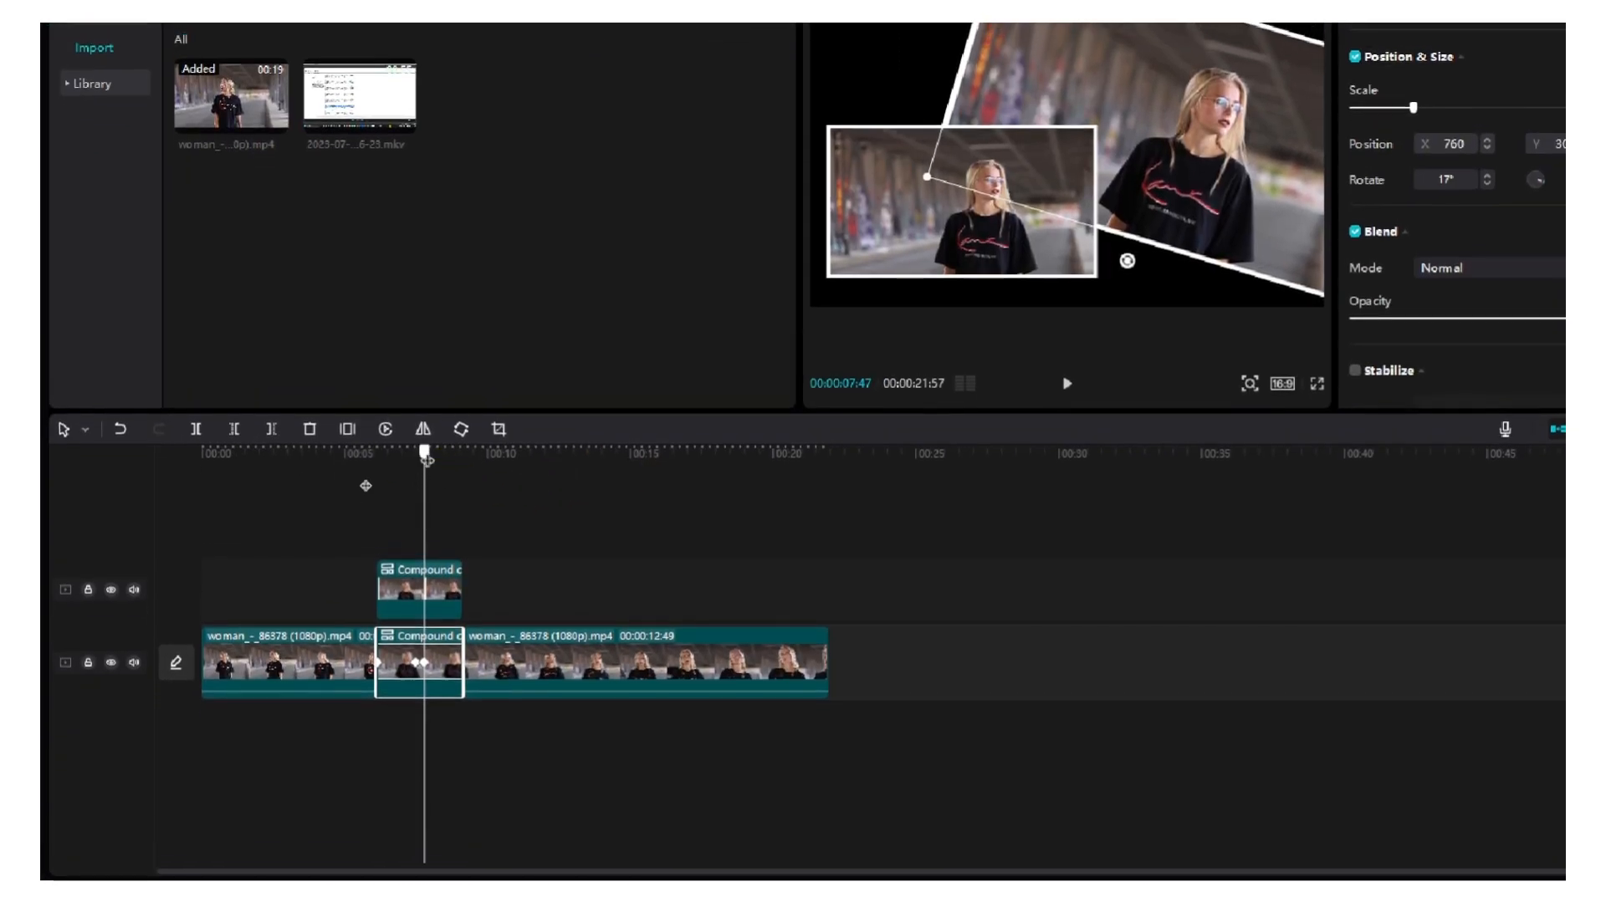
- Stack both compound clips on separate tracks above the continuous footage, starting at 00:00:05:56
{"action": "left_click_drag", "start_coordinate": [424, 437], "coordinate": [390, 438]}
{"action": "left_click_drag", "start_coordinate": [449, 551], "coordinate": [434, 613]}
{"action": "left_click_drag", "start_coordinate": [434, 605], "coordinate": [426, 542]}
{"action": "left_click_drag", "start_coordinate": [573, 558], "coordinate": [507, 643]}
{"action": "left_click_drag", "start_coordinate": [392, 411], "coordinate": [371, 413]}
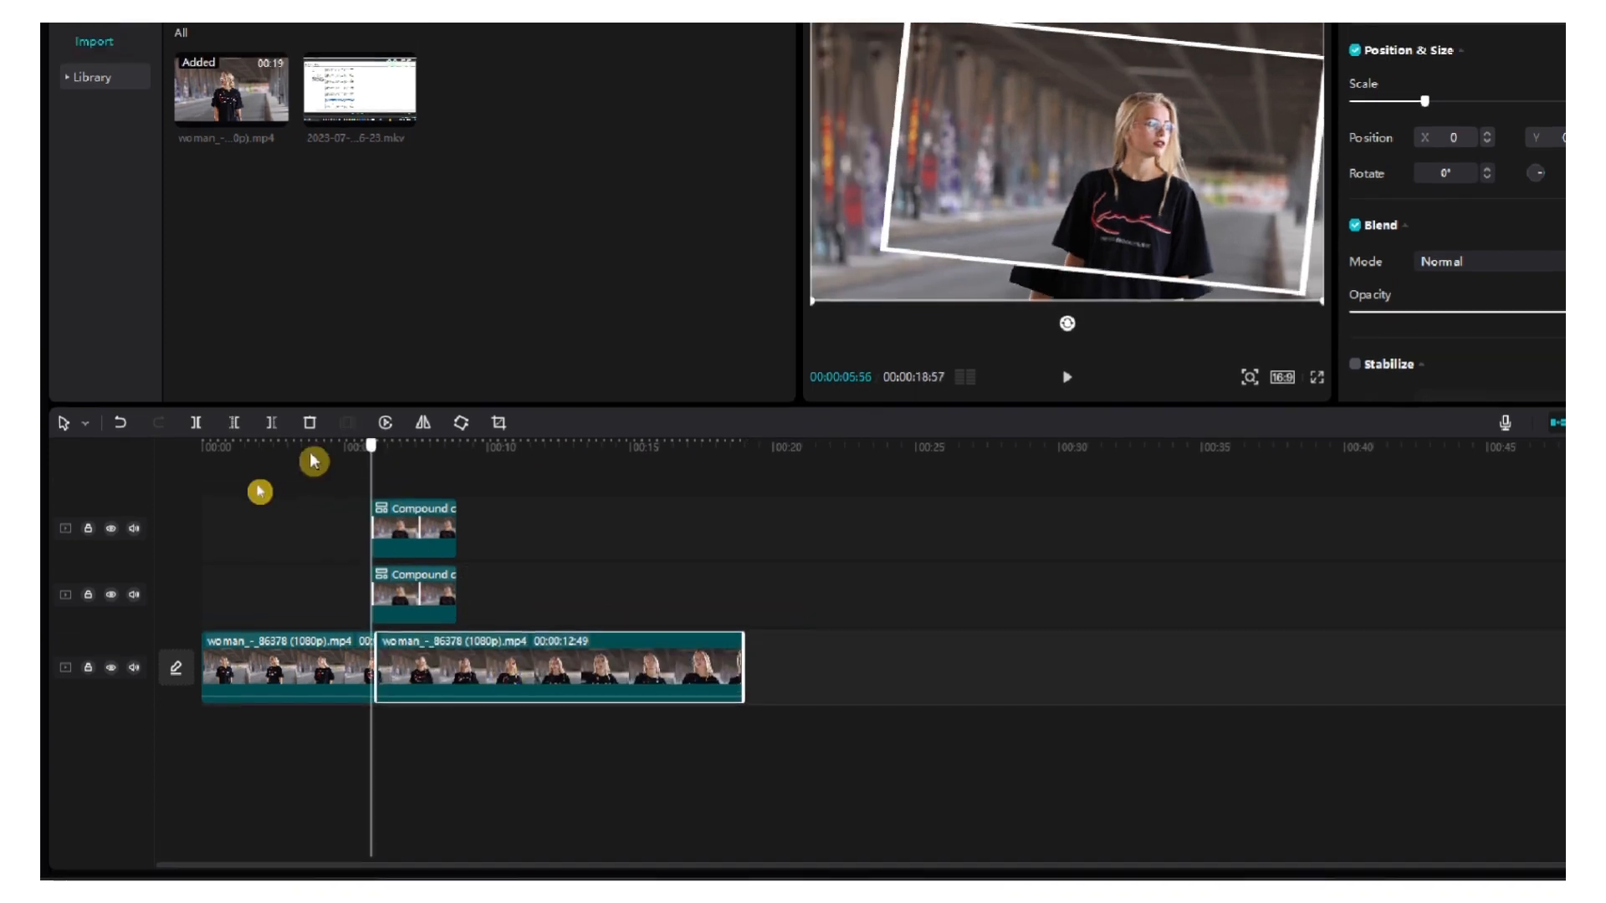
- Play the edit from near its beginning to check the animated freeze frames
{"action": "left_click", "coordinate": [214, 449]}
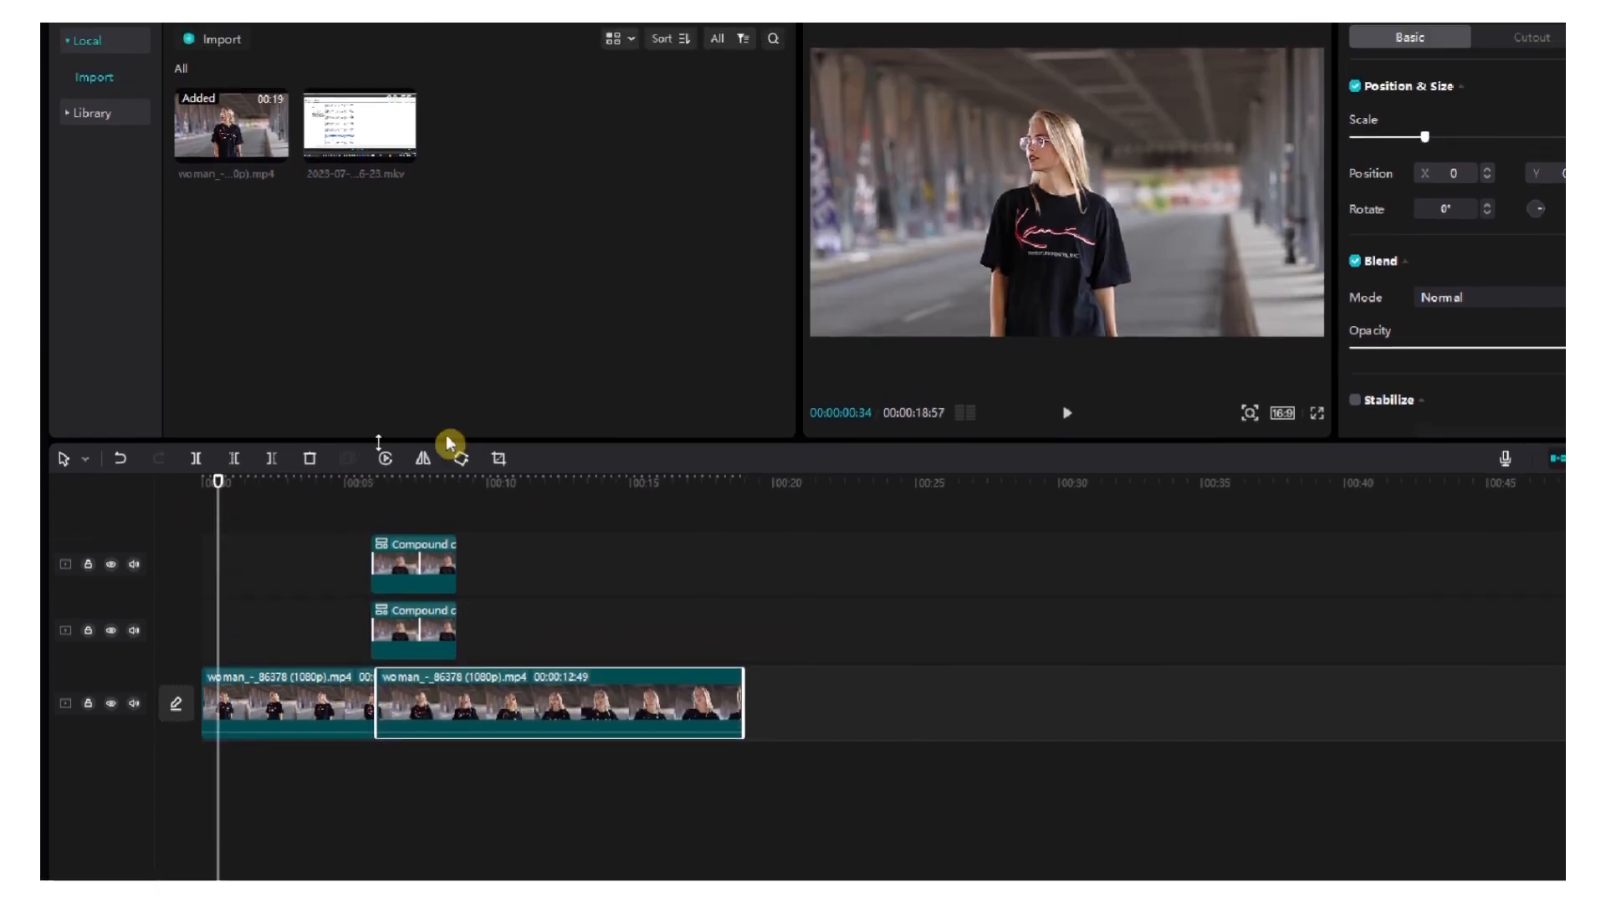
{"action": "key", "text": "space"}
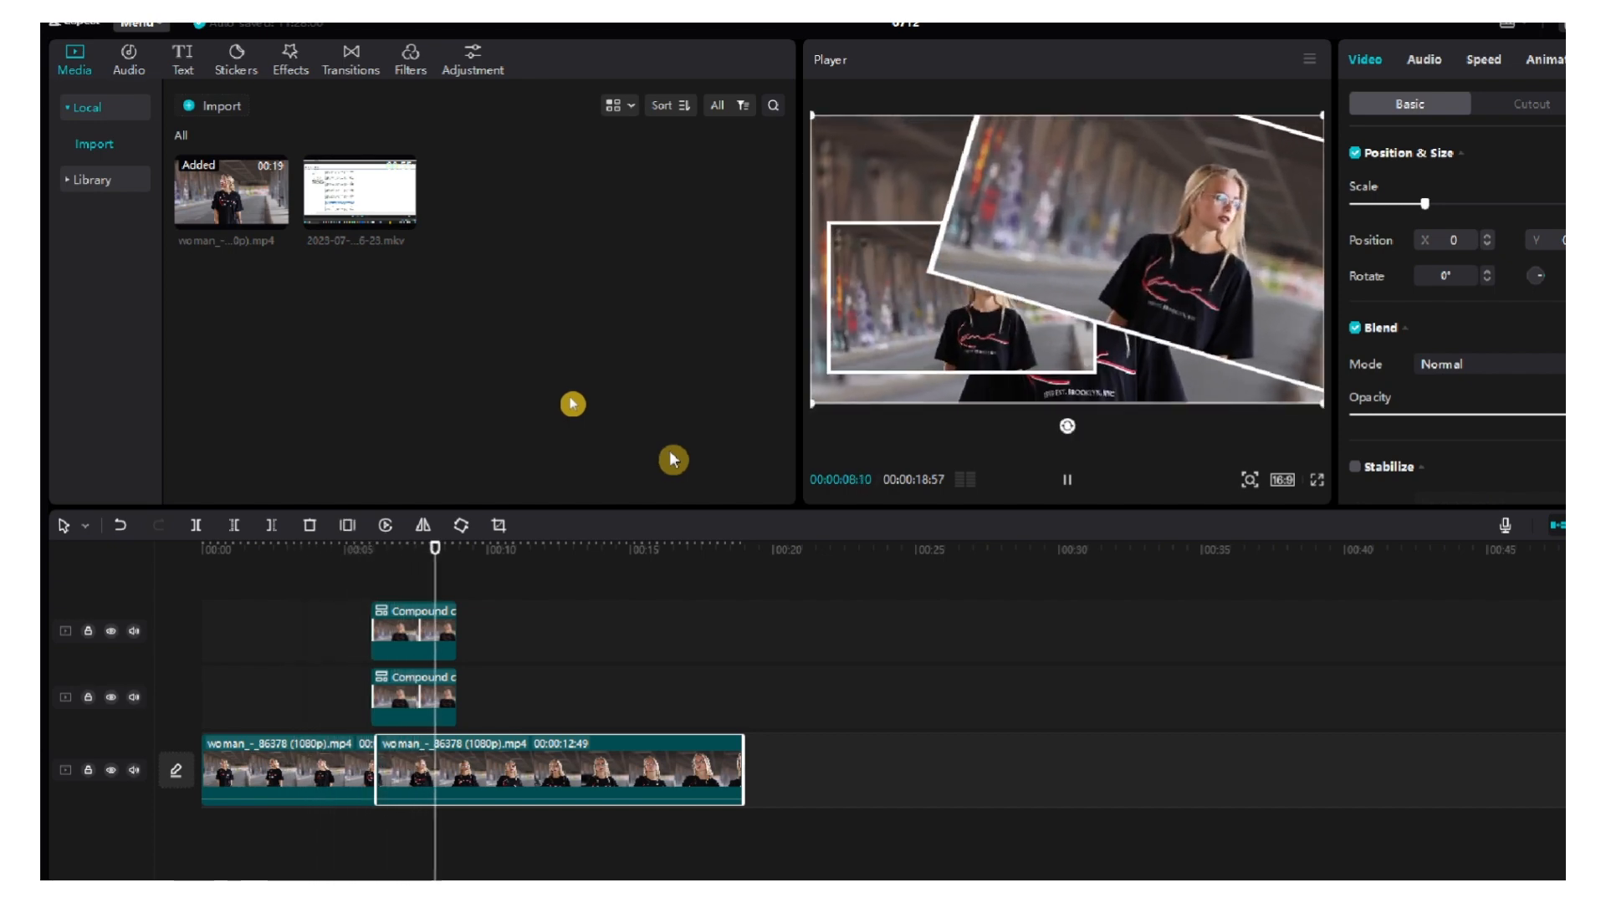
- Stop playback, review the freeze frames at several points up to 00:00:08:27, and inspect the upper compound clip's position, scale and layer settings
{"action": "key", "text": "space"}
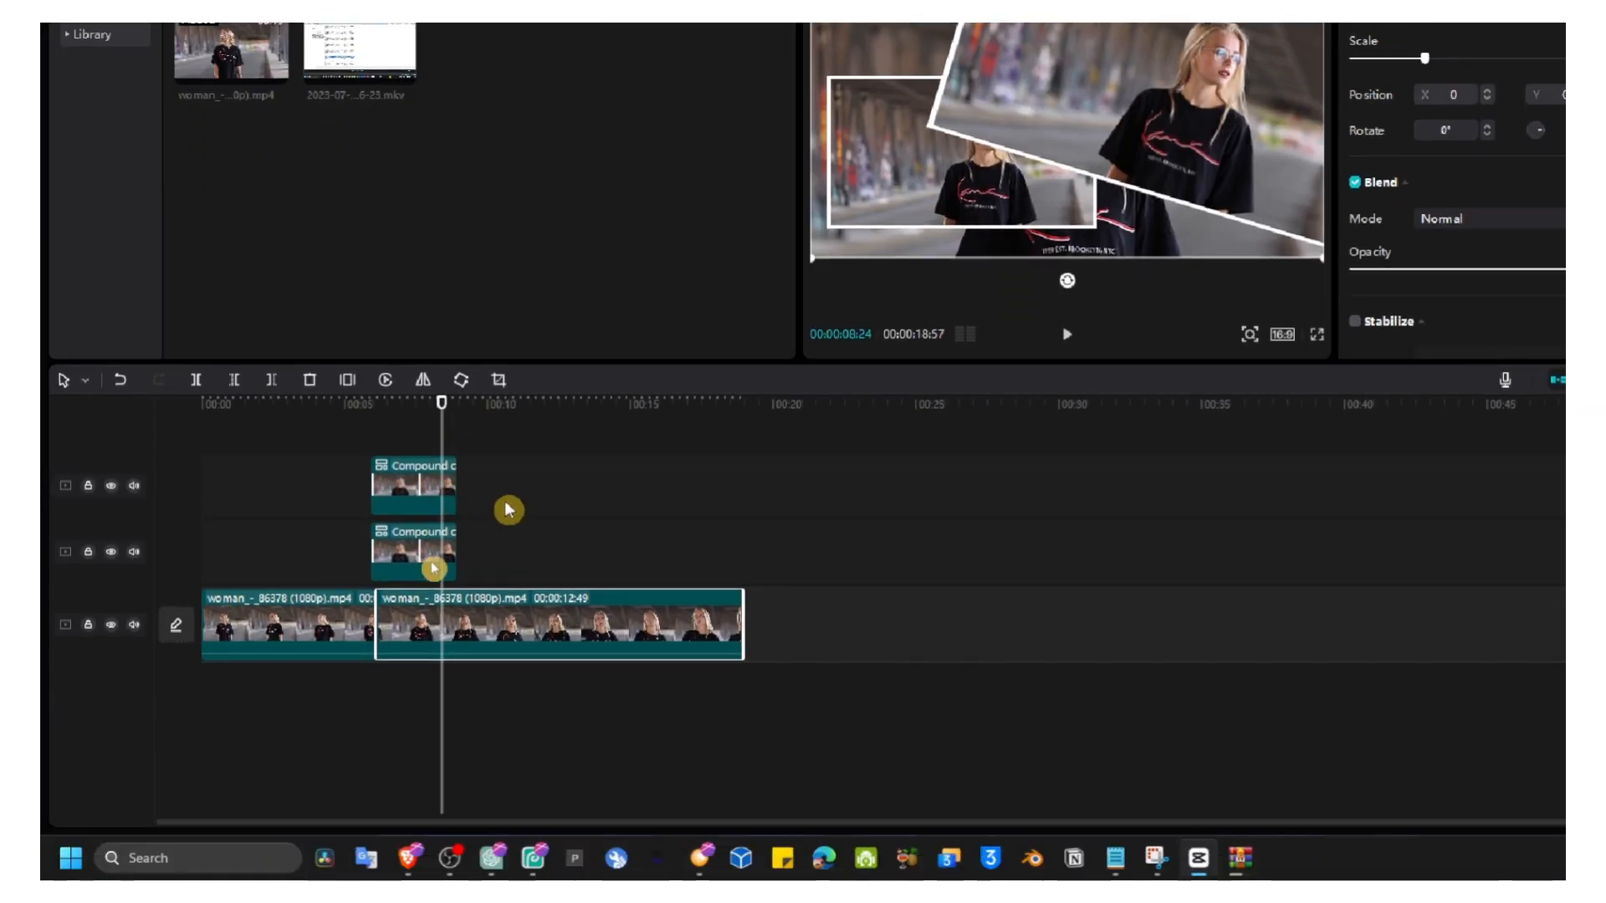
{"action": "left_click", "coordinate": [478, 656]}
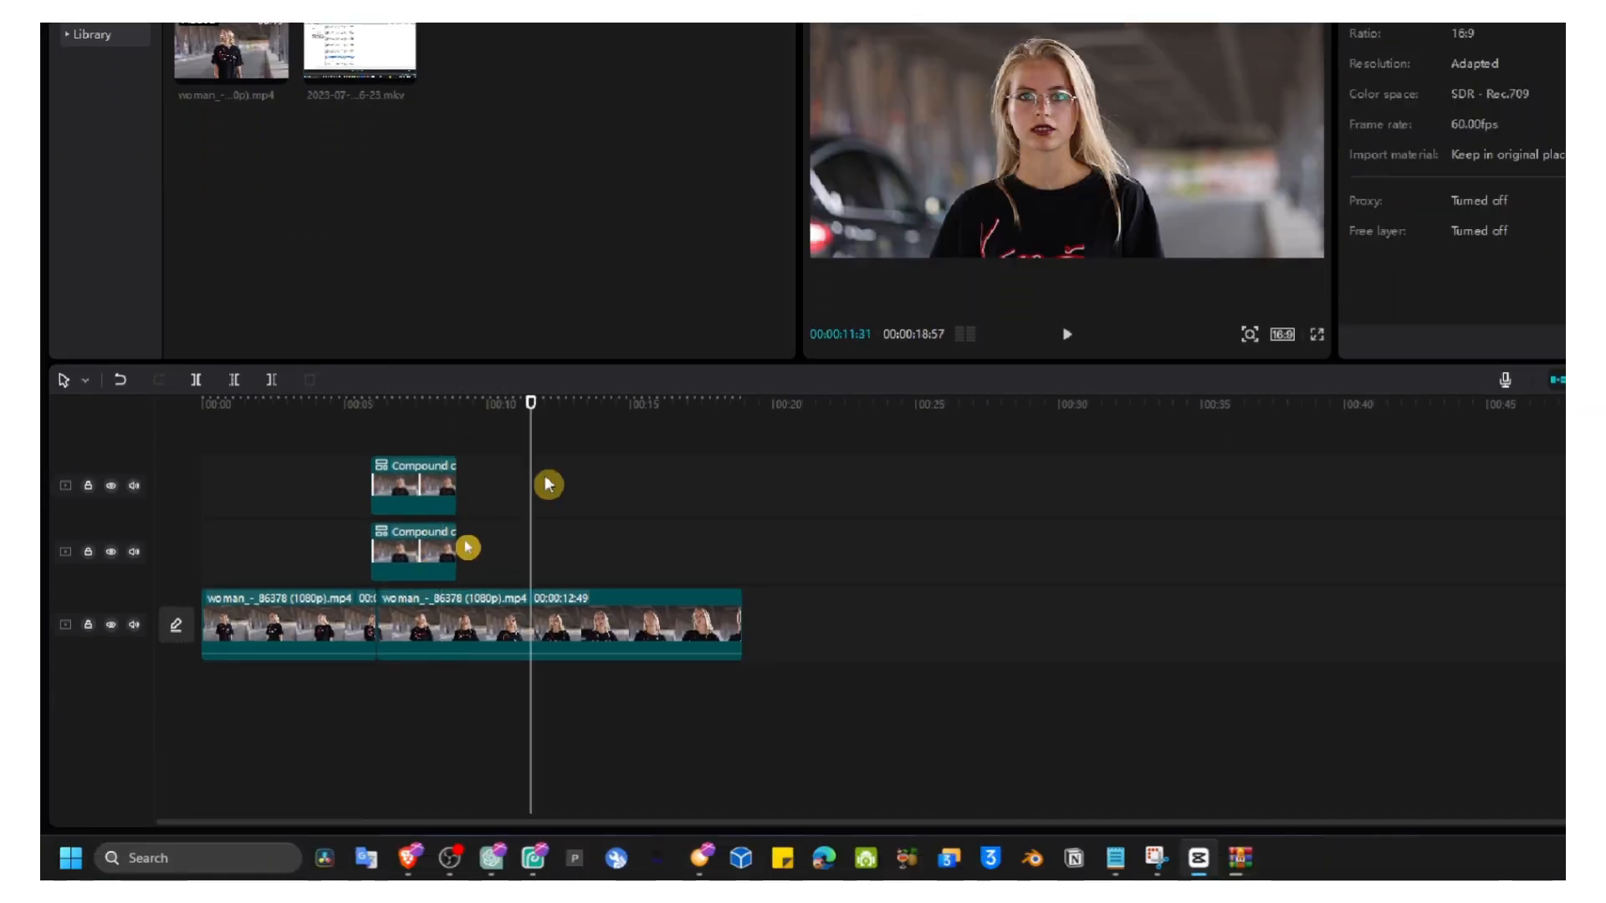
{"action": "left_click", "coordinate": [408, 420]}
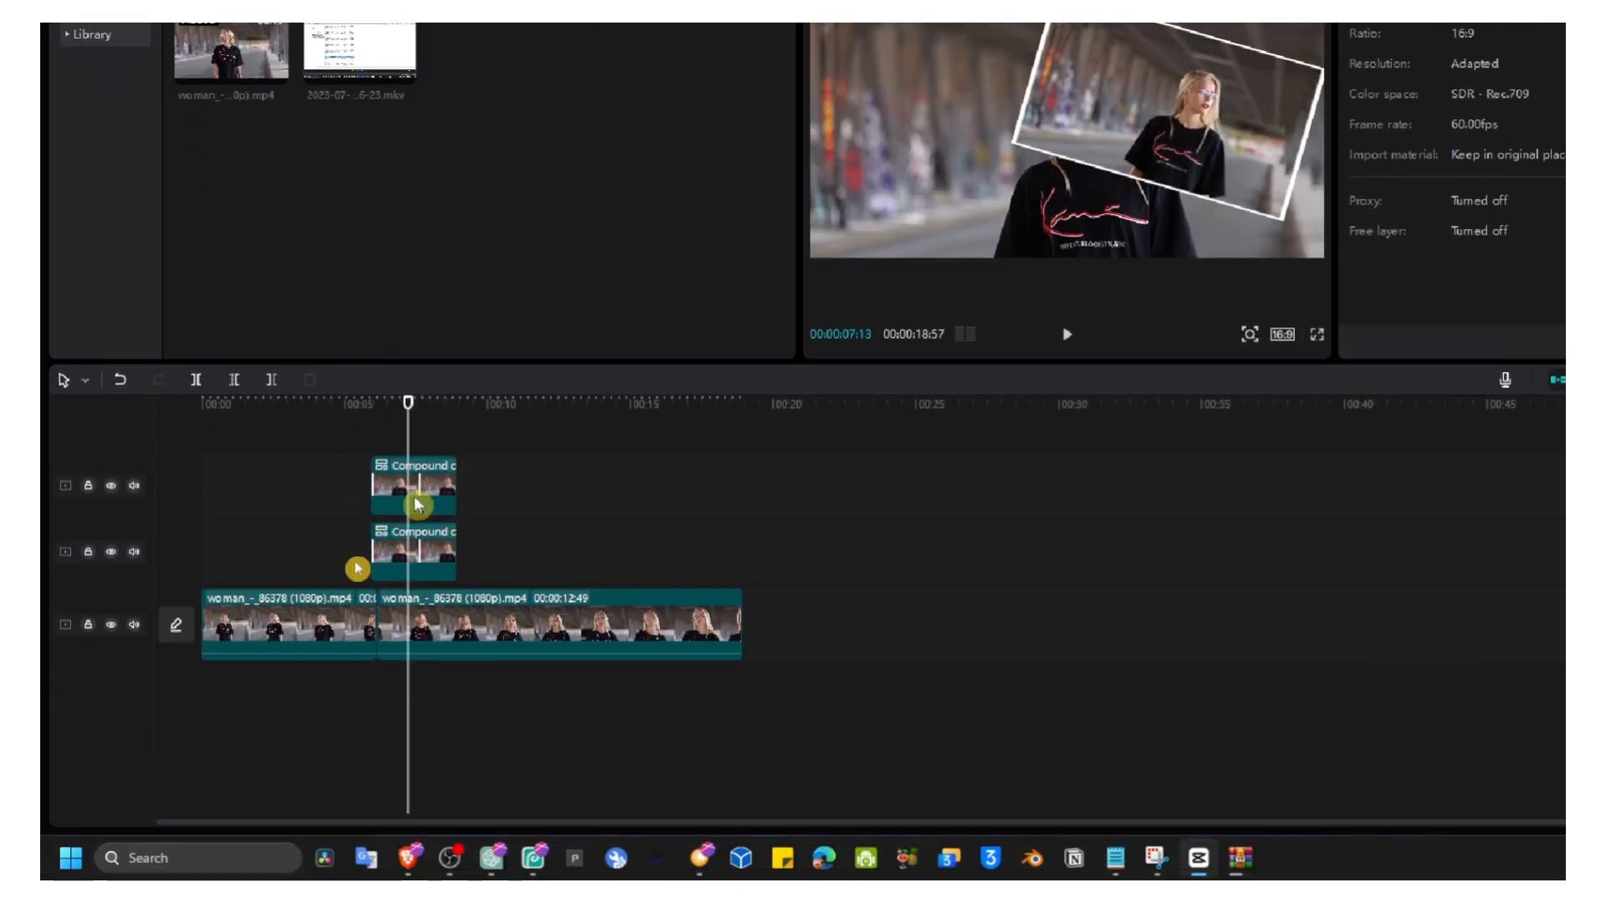
{"action": "left_click", "coordinate": [418, 505]}
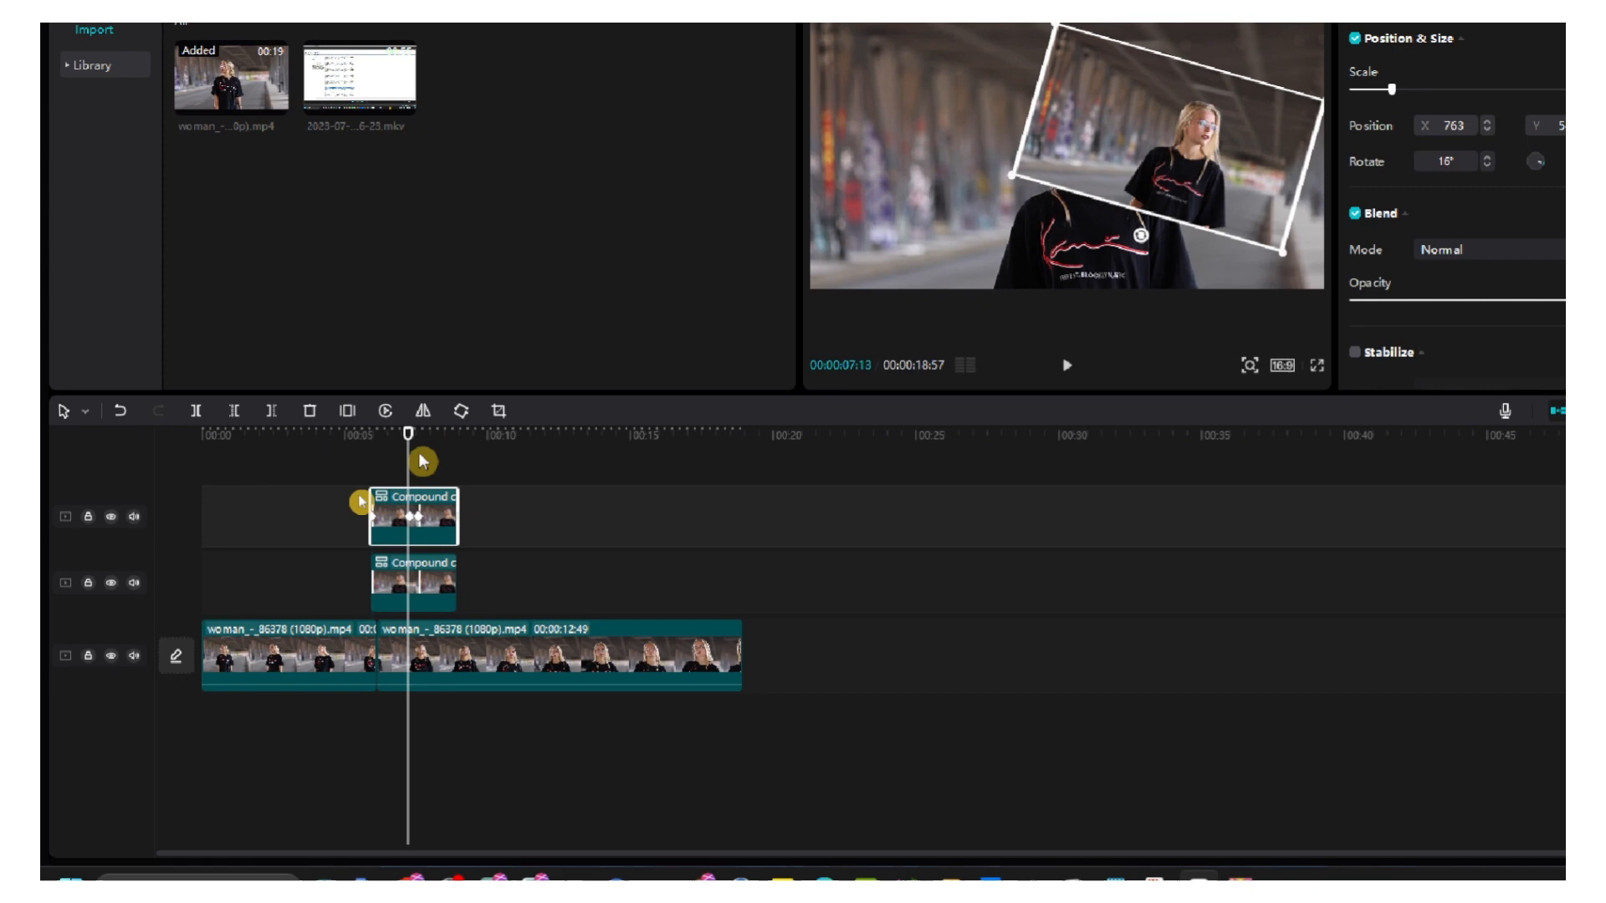
{"action": "left_click_drag", "start_coordinate": [418, 420], "coordinate": [442, 460]}
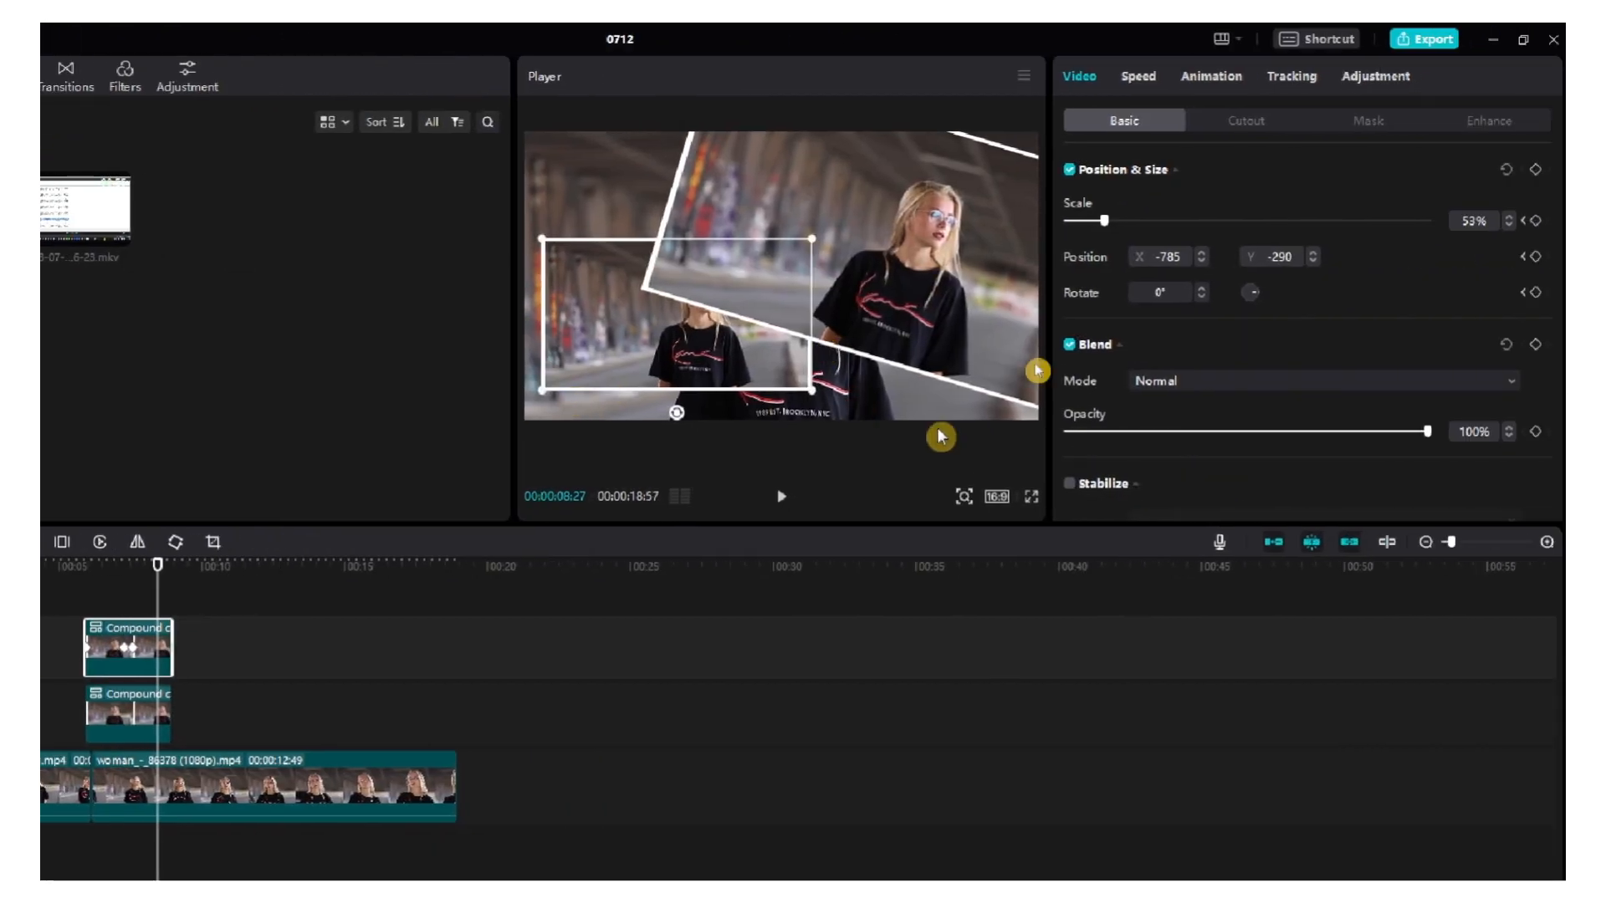
{"action": "scroll", "coordinate": [1152, 383], "scroll_direction": "down", "scroll_amount": 3}
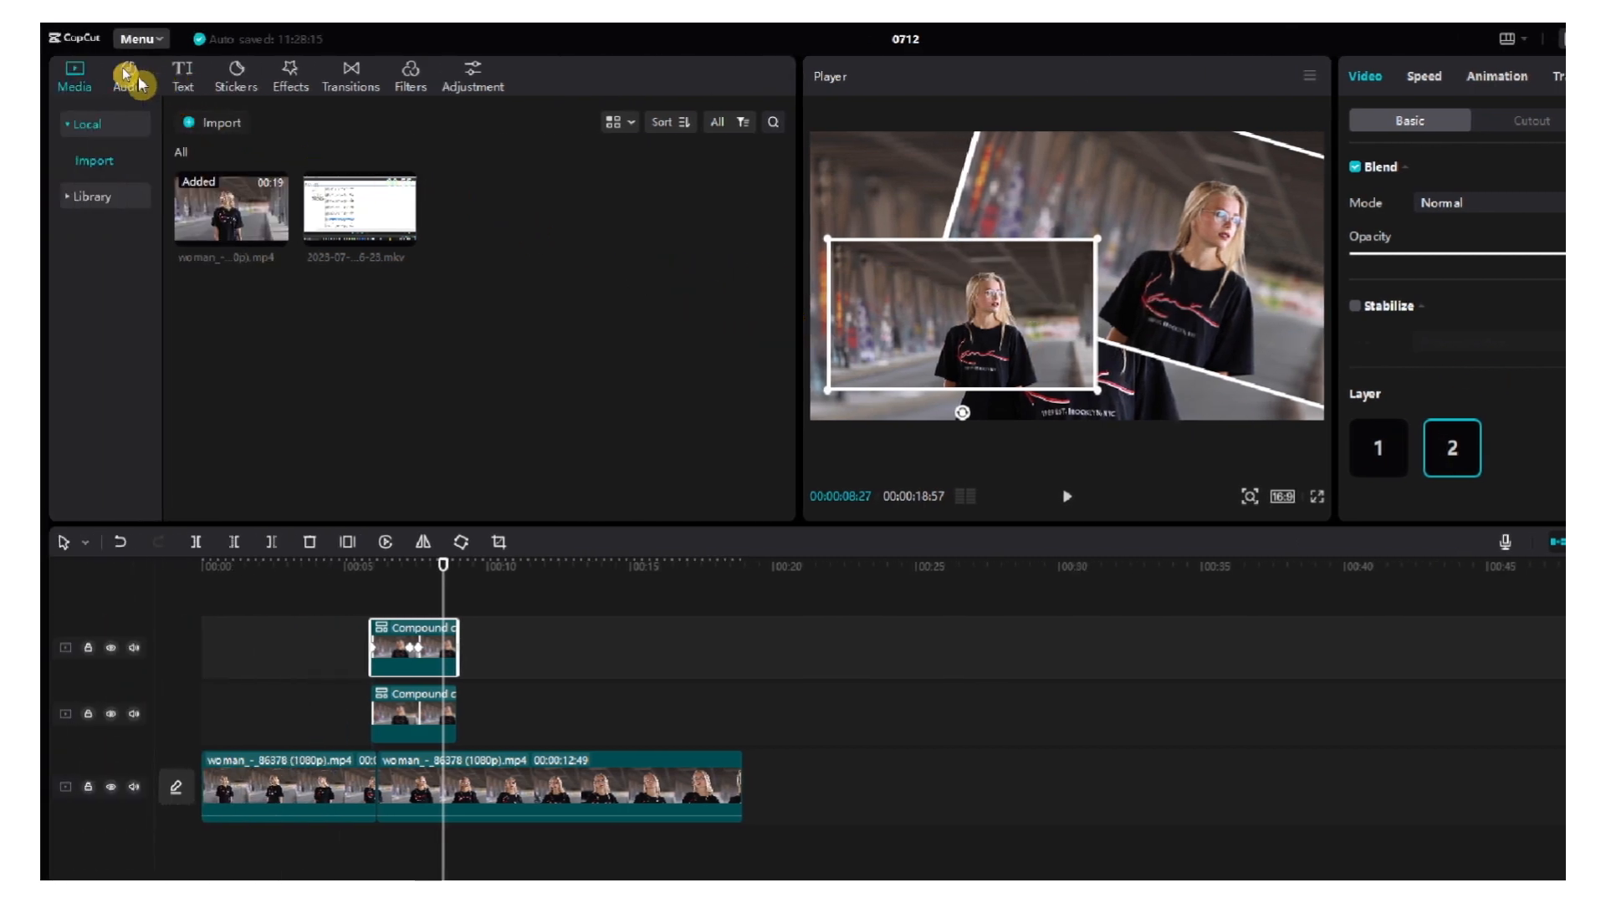
- Search the sound effects library for "camera" and preview Camera shutter 2
{"action": "left_click", "coordinate": [127, 74]}
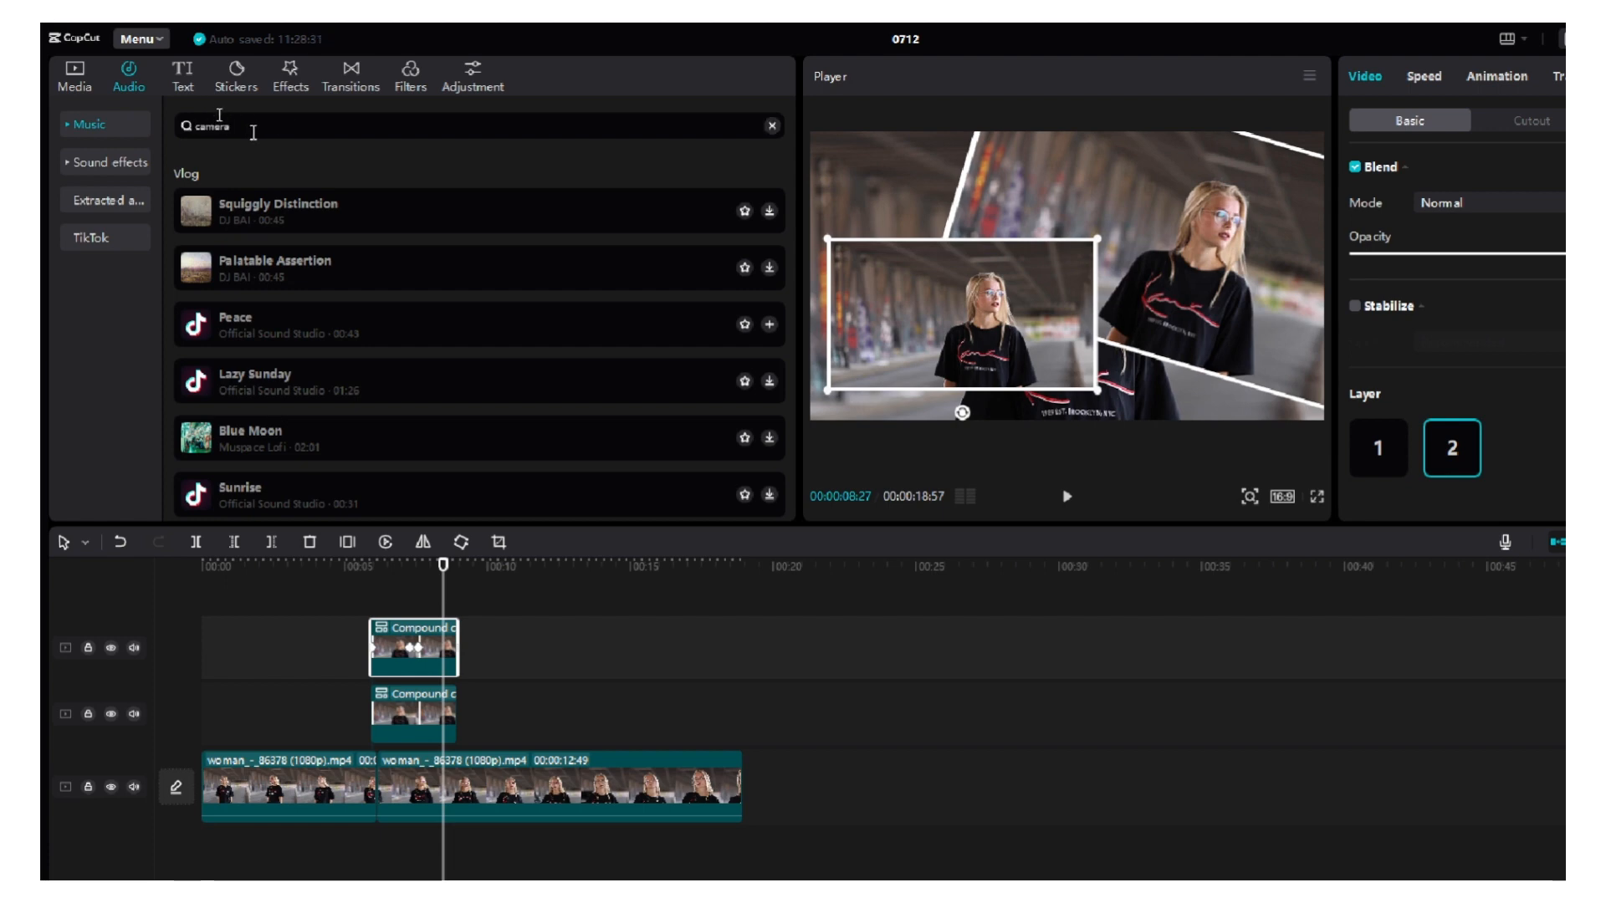
{"action": "left_click", "coordinate": [82, 167]}
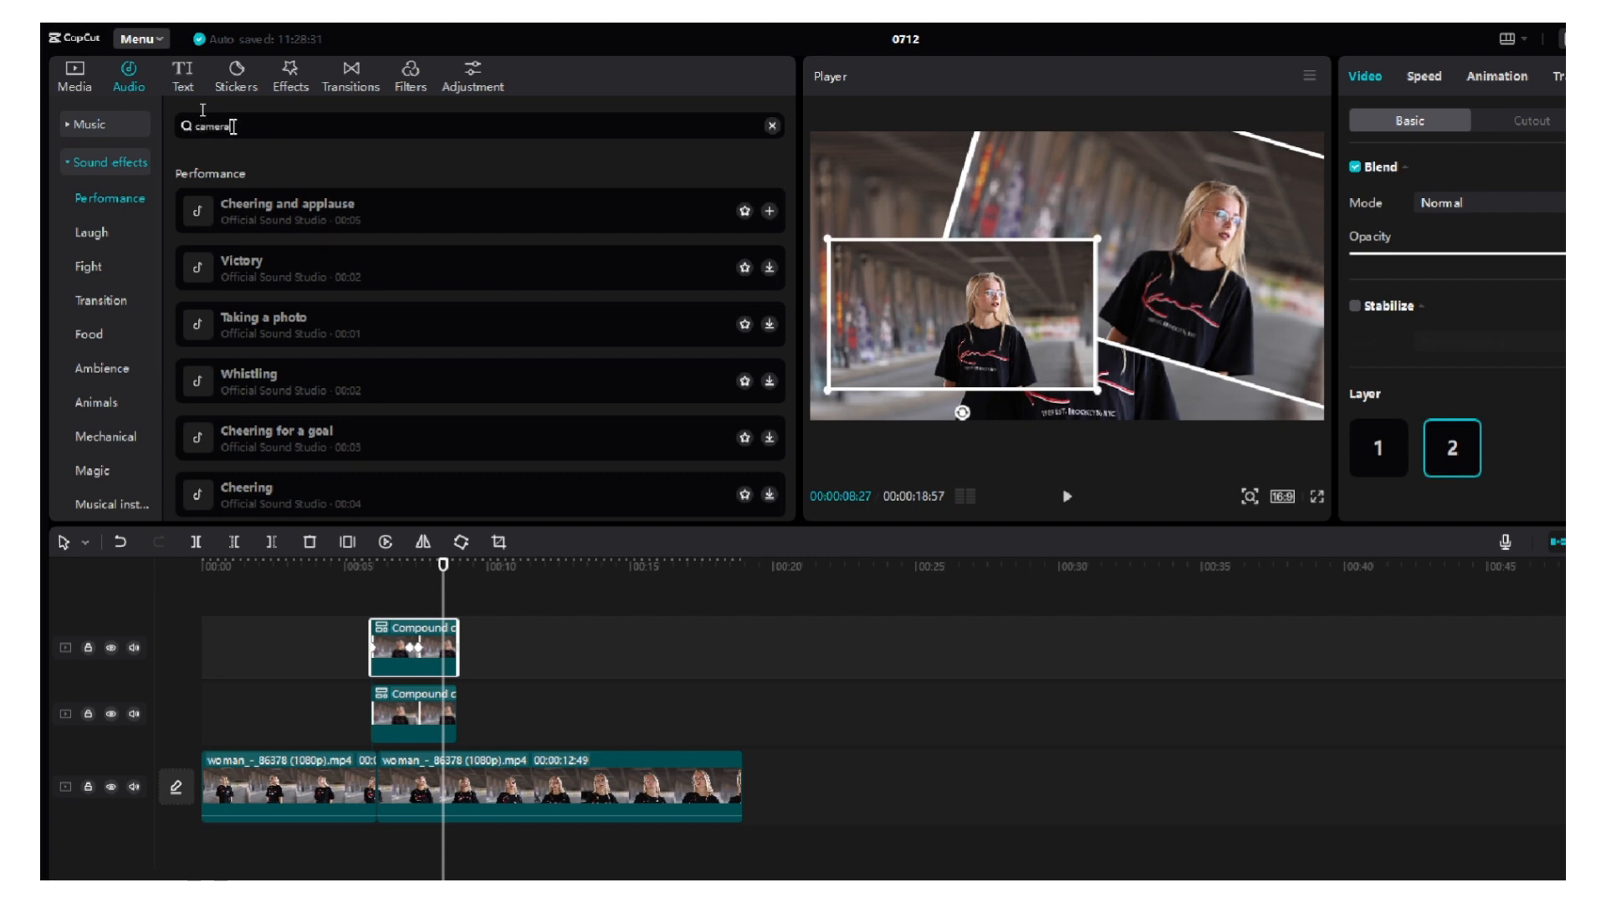
{"action": "key", "text": "Return"}
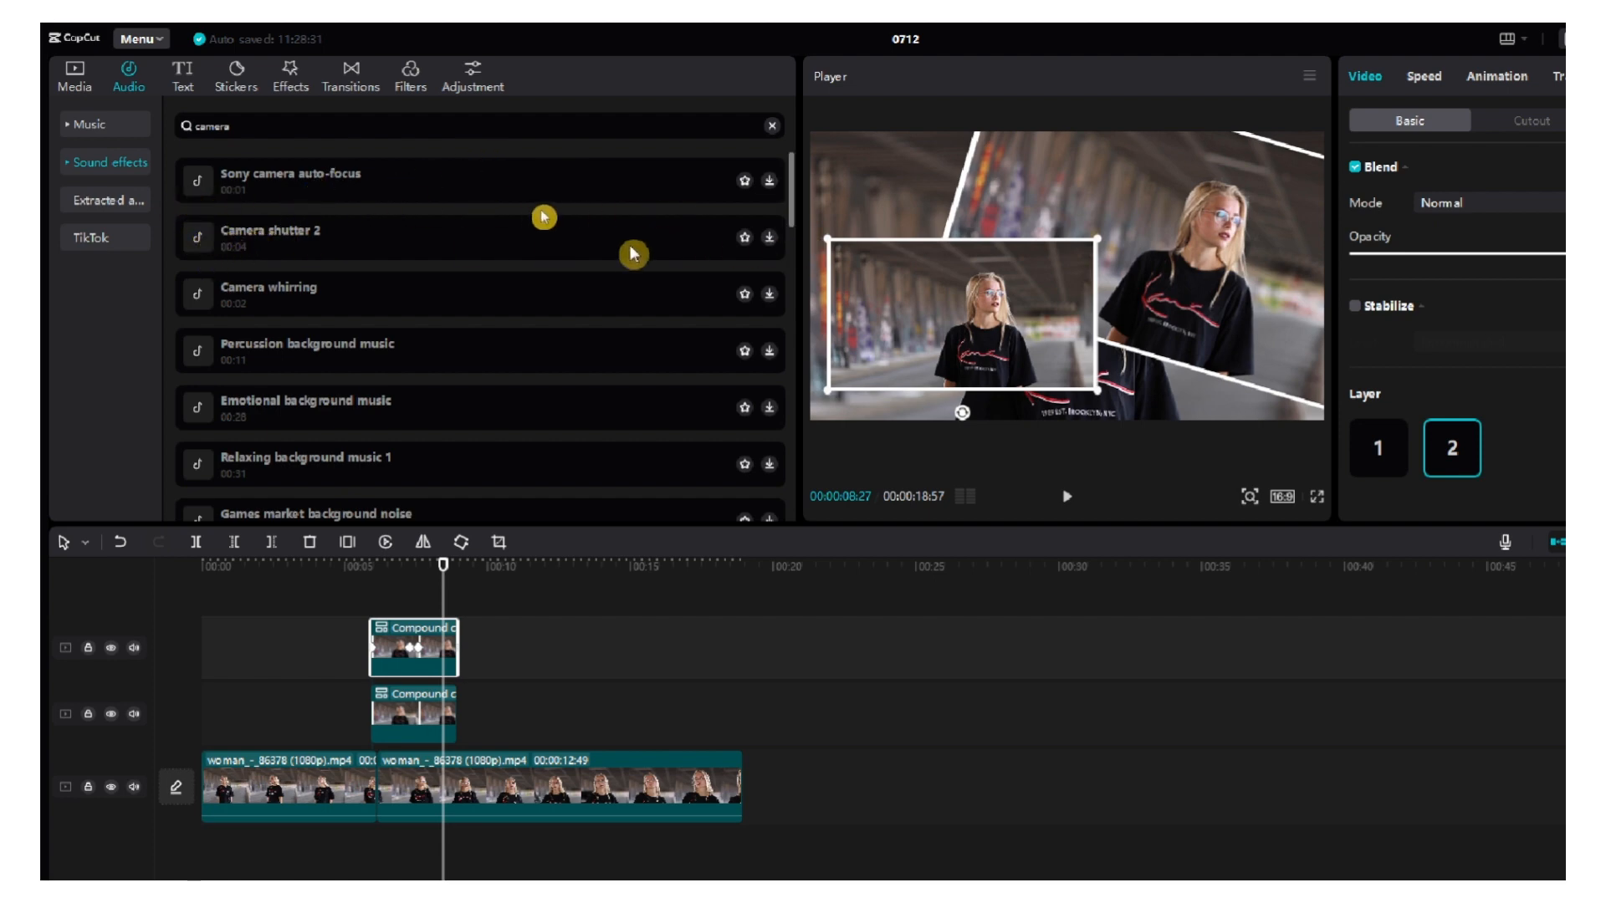
{"action": "left_click", "coordinate": [224, 249]}
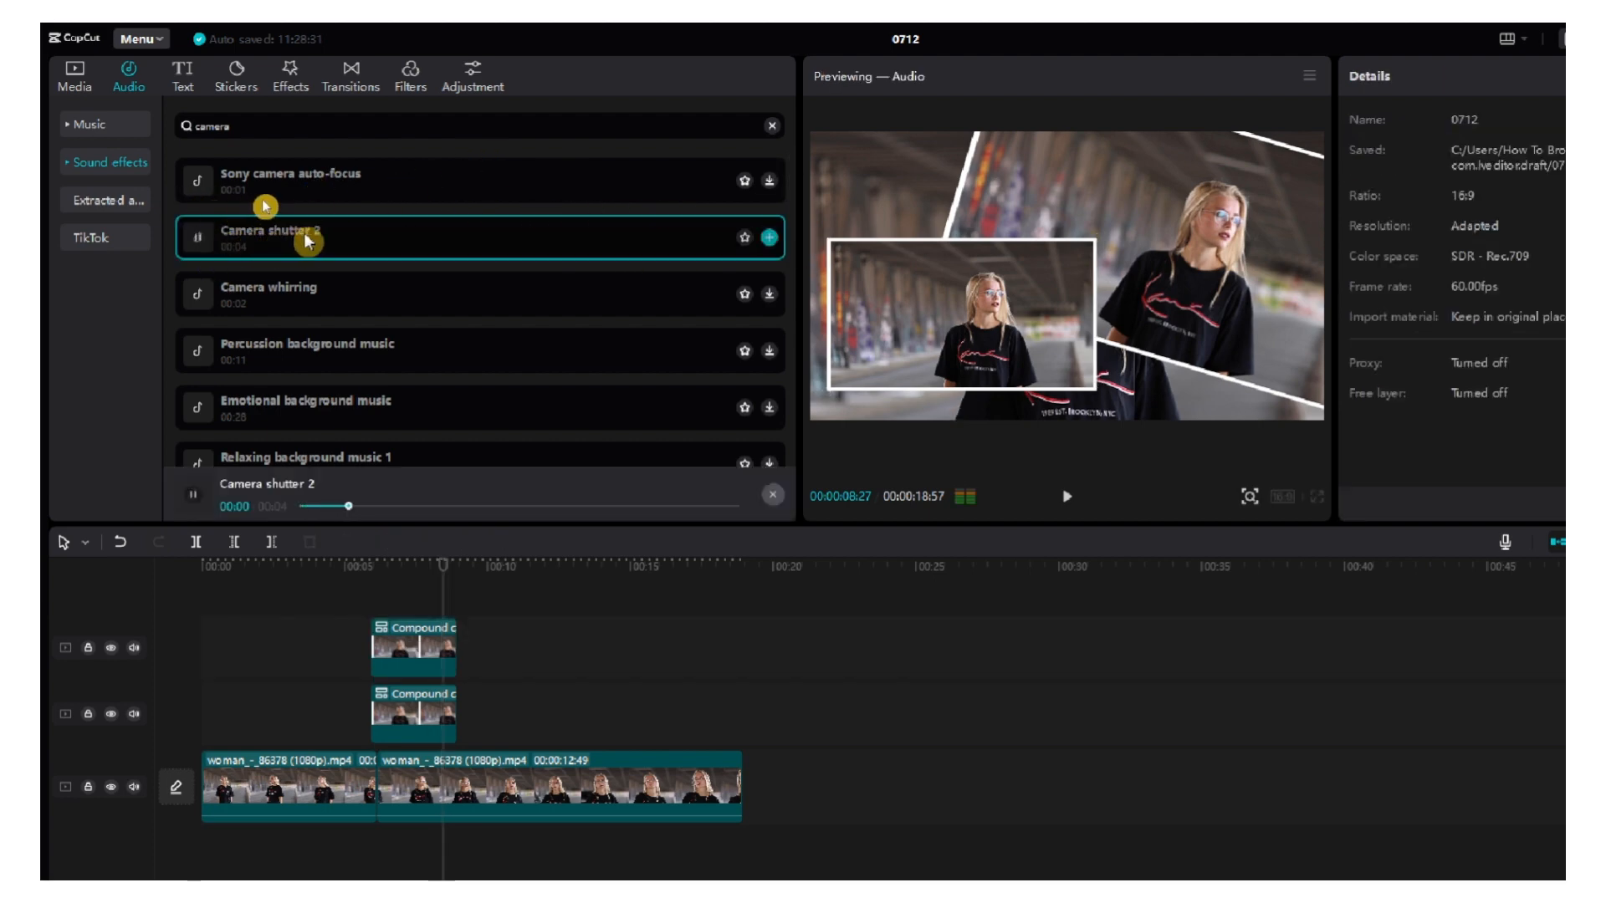
- Place Camera shutter 2 below the footage where the compound clips begin, shorten it to about 2 seconds, and play from 00:00:05:56
{"action": "left_click_drag", "start_coordinate": [310, 243], "coordinate": [456, 431]}
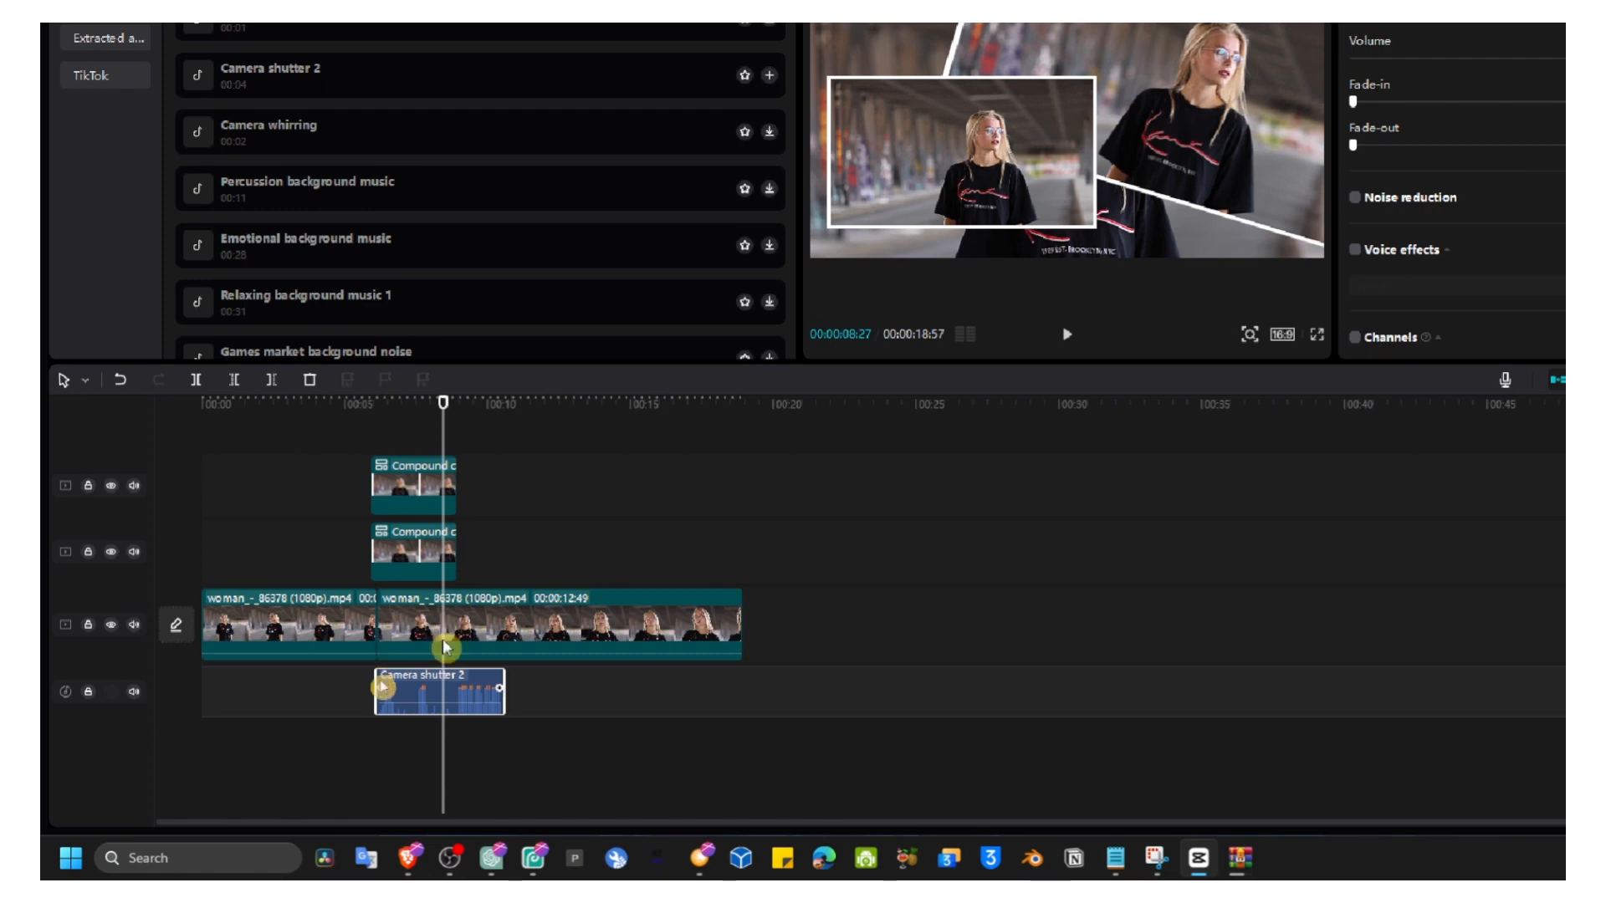
{"action": "left_click_drag", "start_coordinate": [431, 711], "coordinate": [360, 713]}
{"action": "left_click_drag", "start_coordinate": [441, 406], "coordinate": [369, 438]}
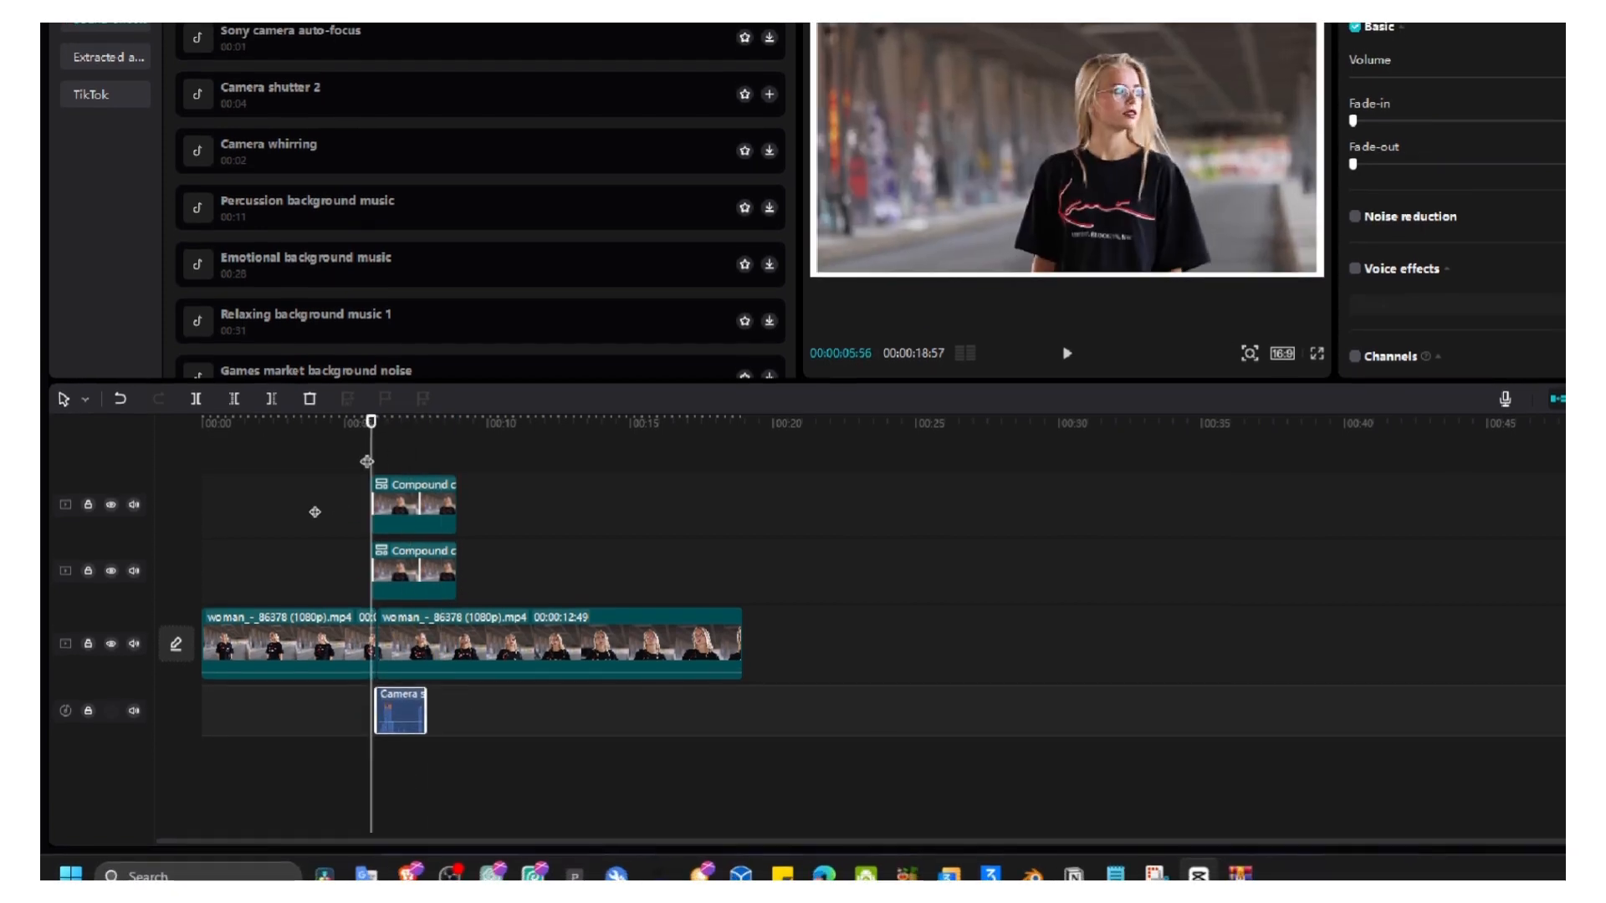
{"action": "key", "text": "space"}
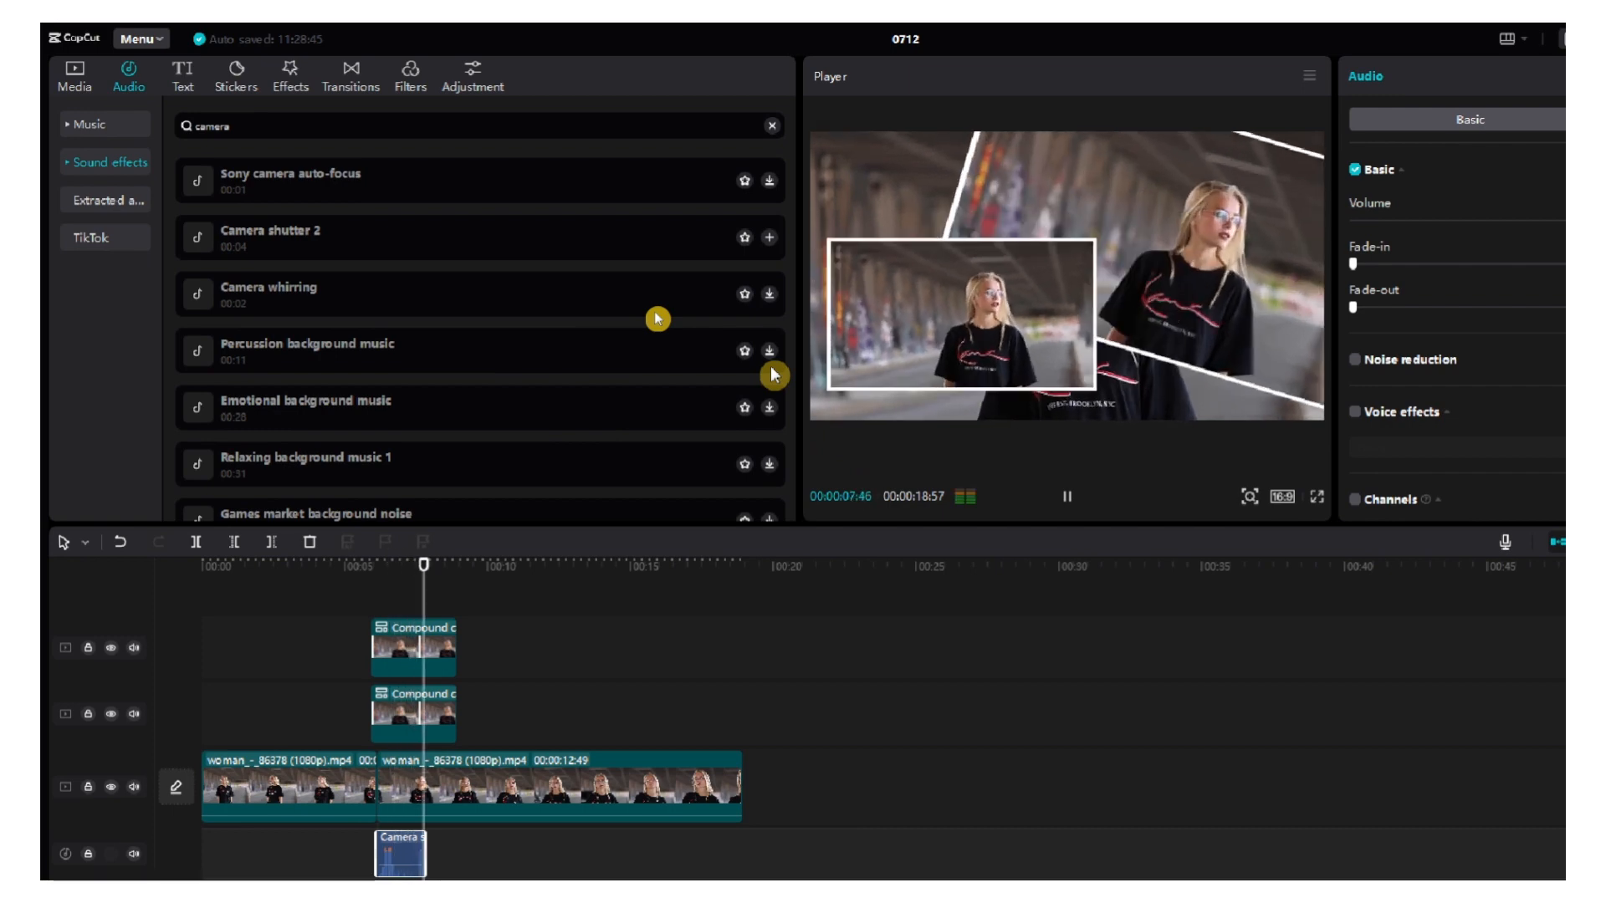
- Trim about 3 seconds off the beginning of the opening clip and return the playhead to 00:00:00:00
{"action": "left_click_drag", "start_coordinate": [477, 470], "coordinate": [255, 474]}
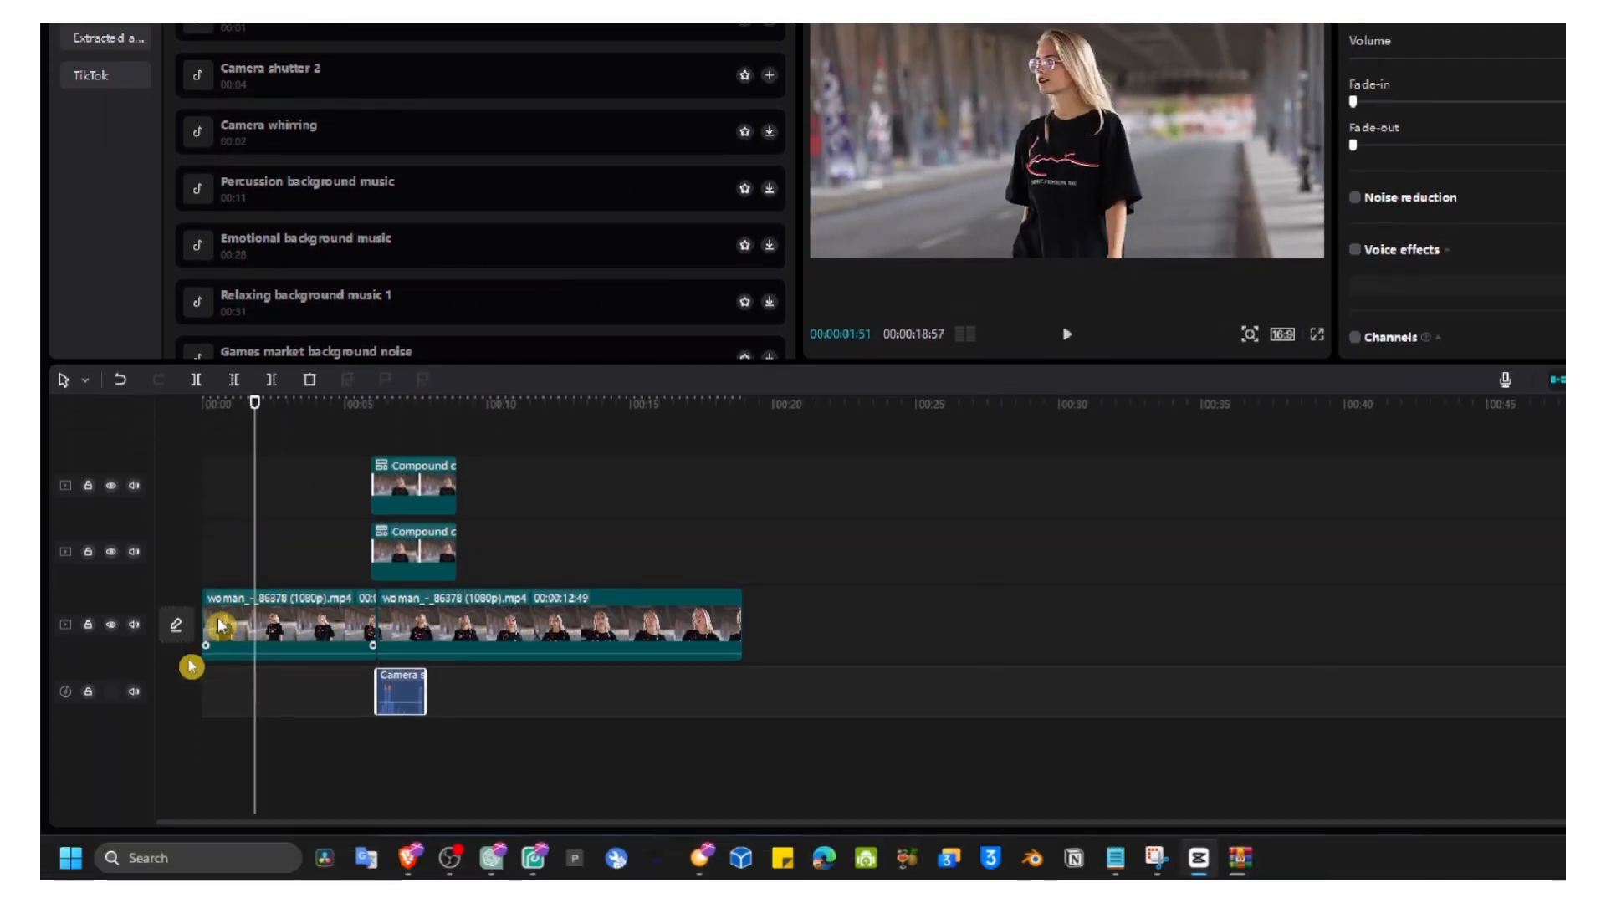
{"action": "left_click", "coordinate": [219, 625]}
{"action": "left_click_drag", "start_coordinate": [203, 620], "coordinate": [289, 617]}
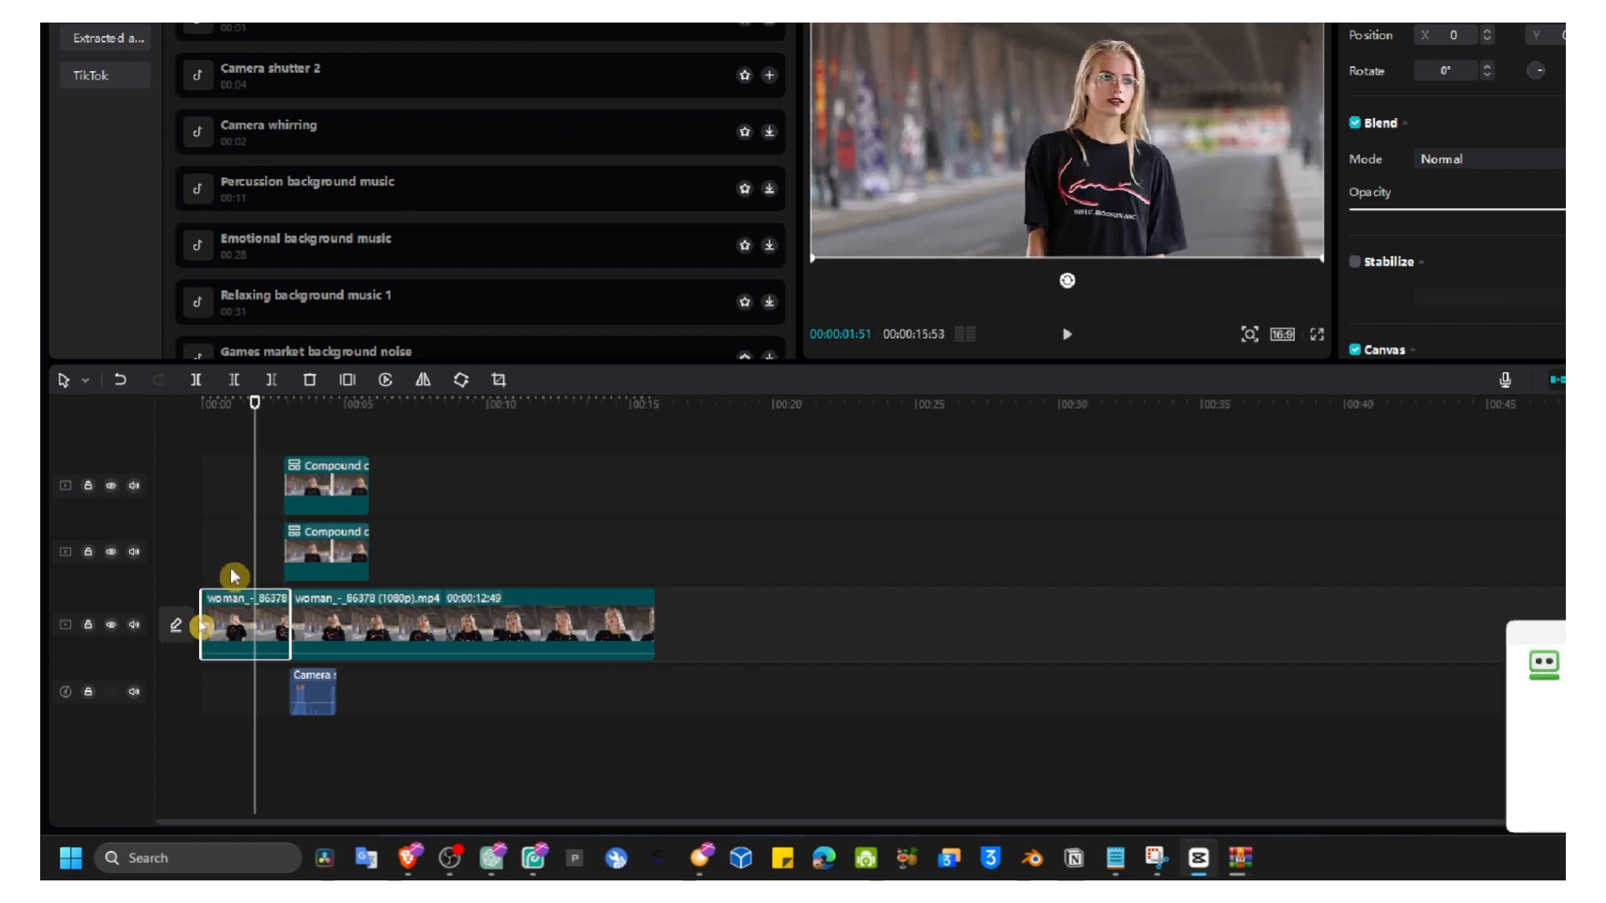
{"action": "left_click_drag", "start_coordinate": [255, 426], "coordinate": [201, 427]}
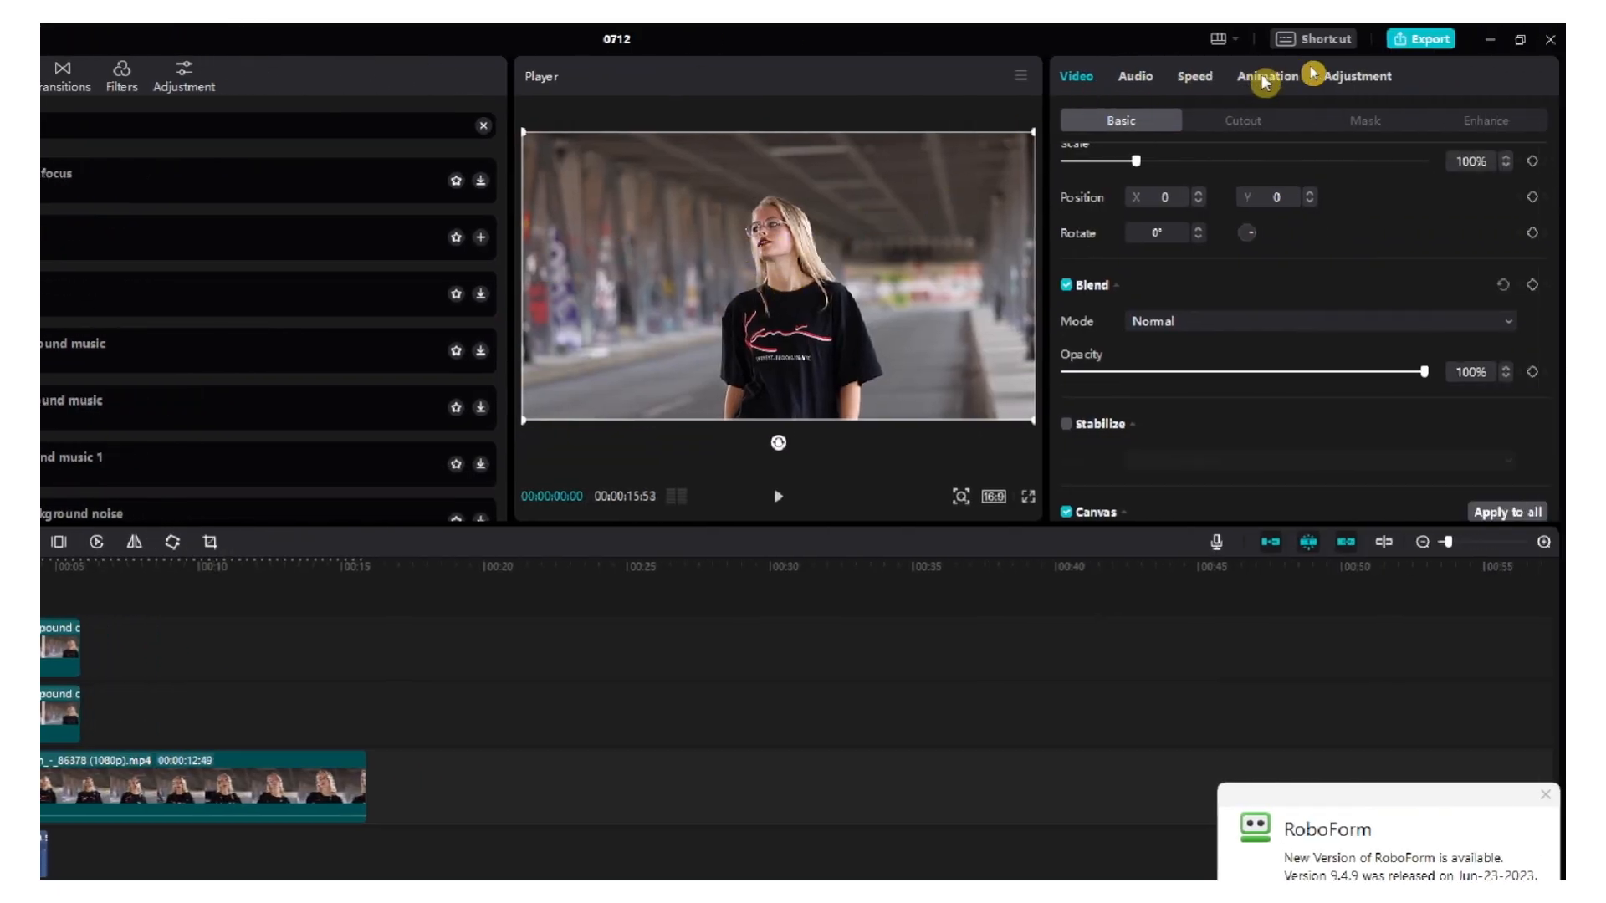
- Dismiss the update notification, apply the rotating Out animation beside None to the opening clip, and play the edit
{"action": "left_click", "coordinate": [1264, 77]}
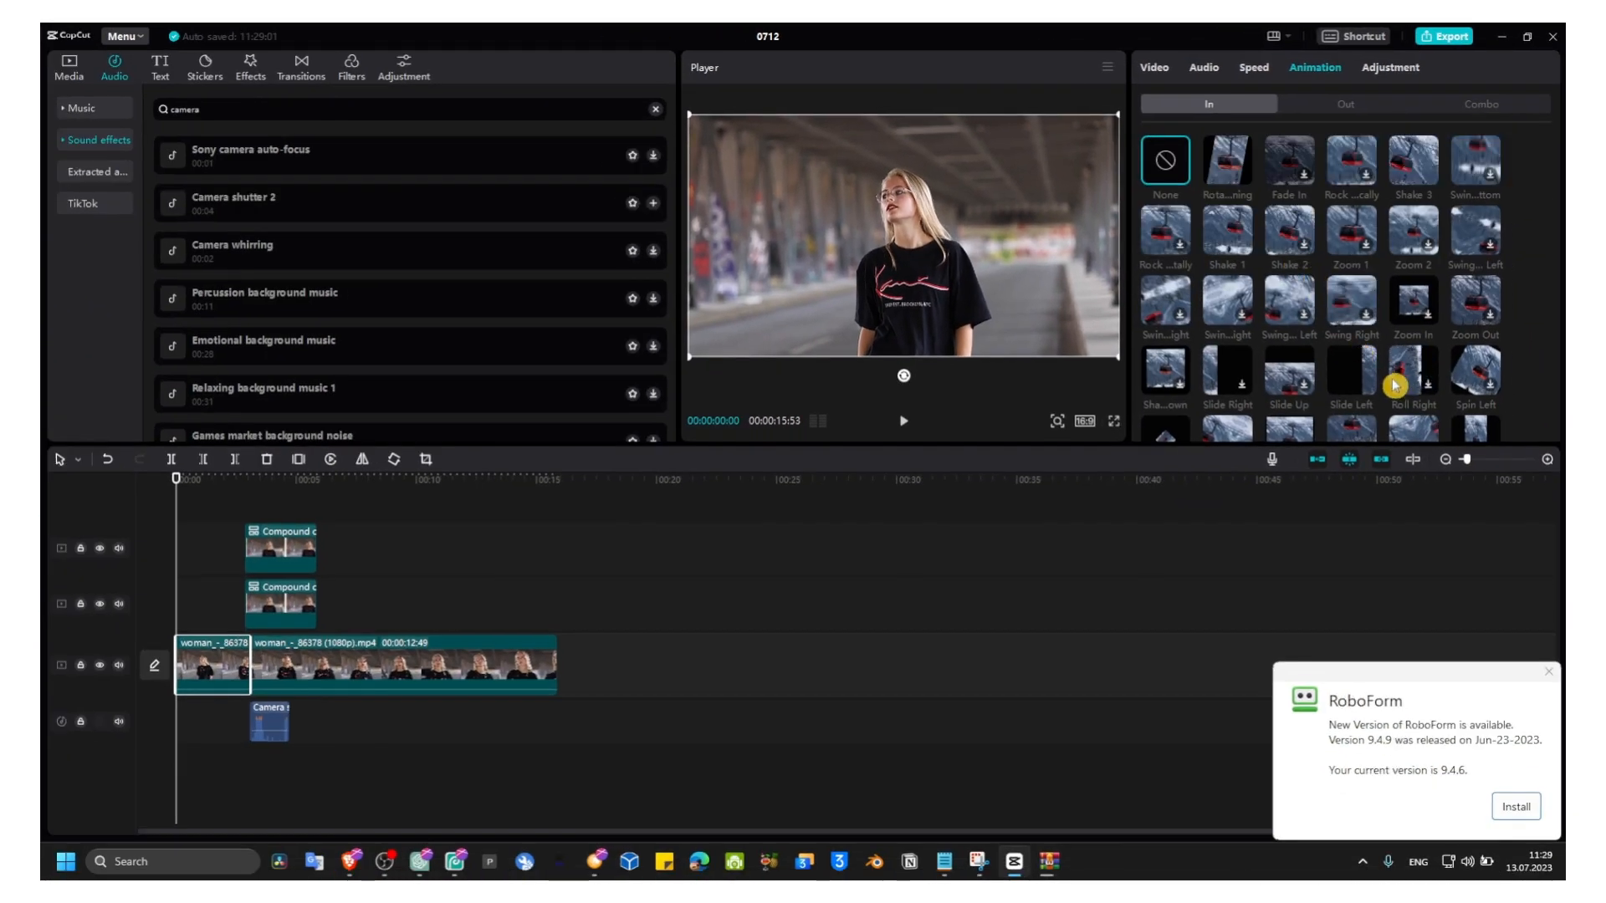
{"action": "left_click", "coordinate": [1548, 671]}
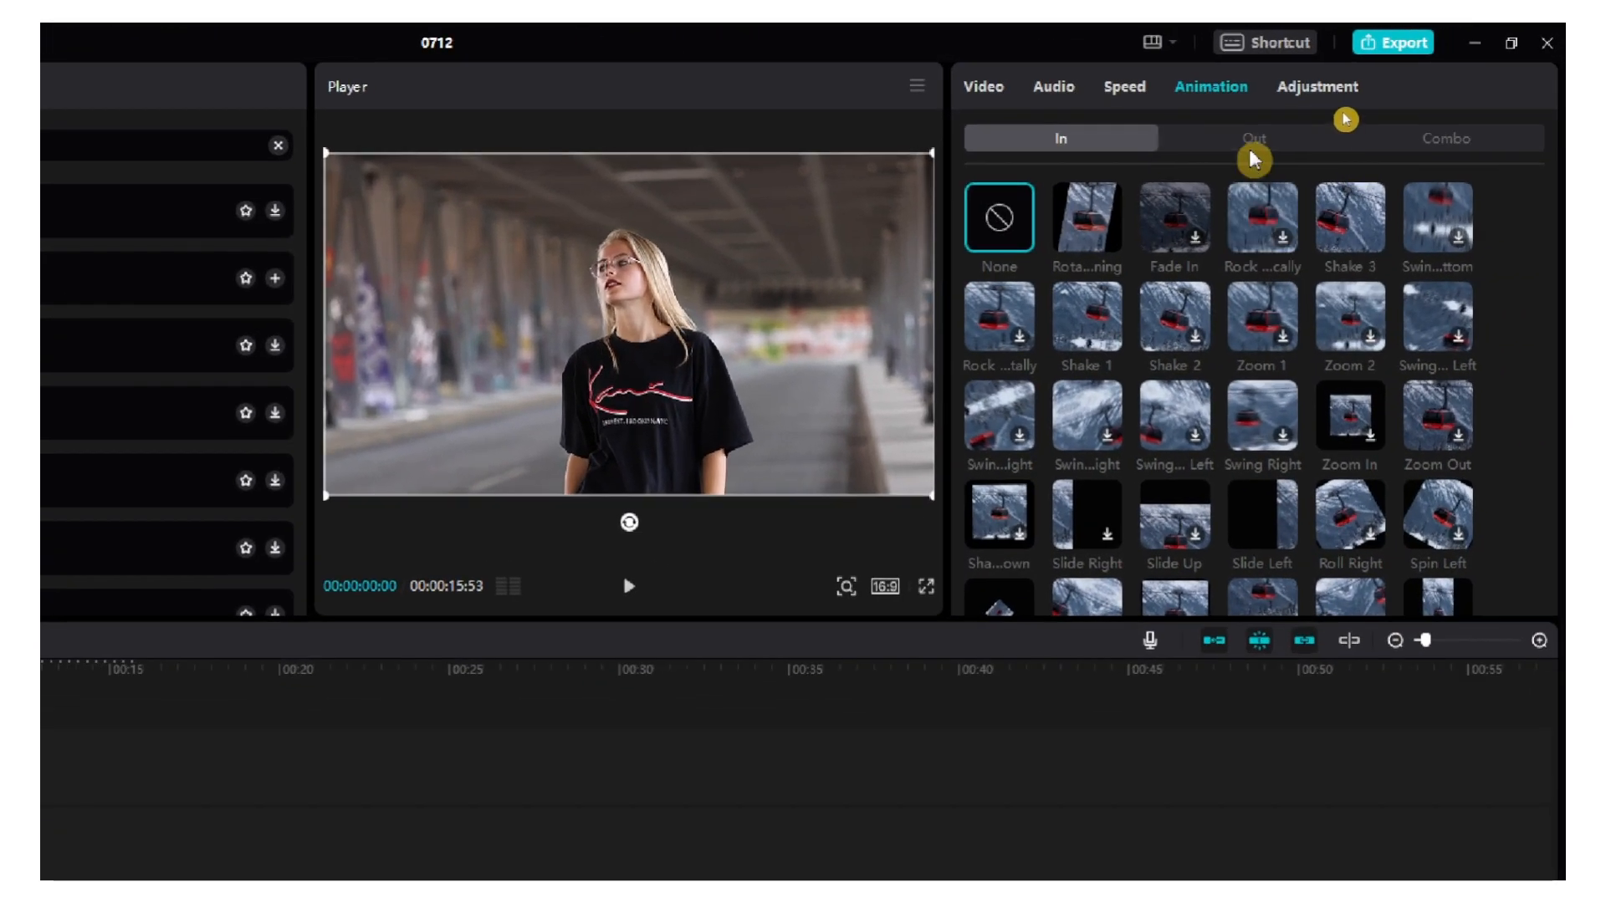
{"action": "left_click", "coordinate": [1345, 107]}
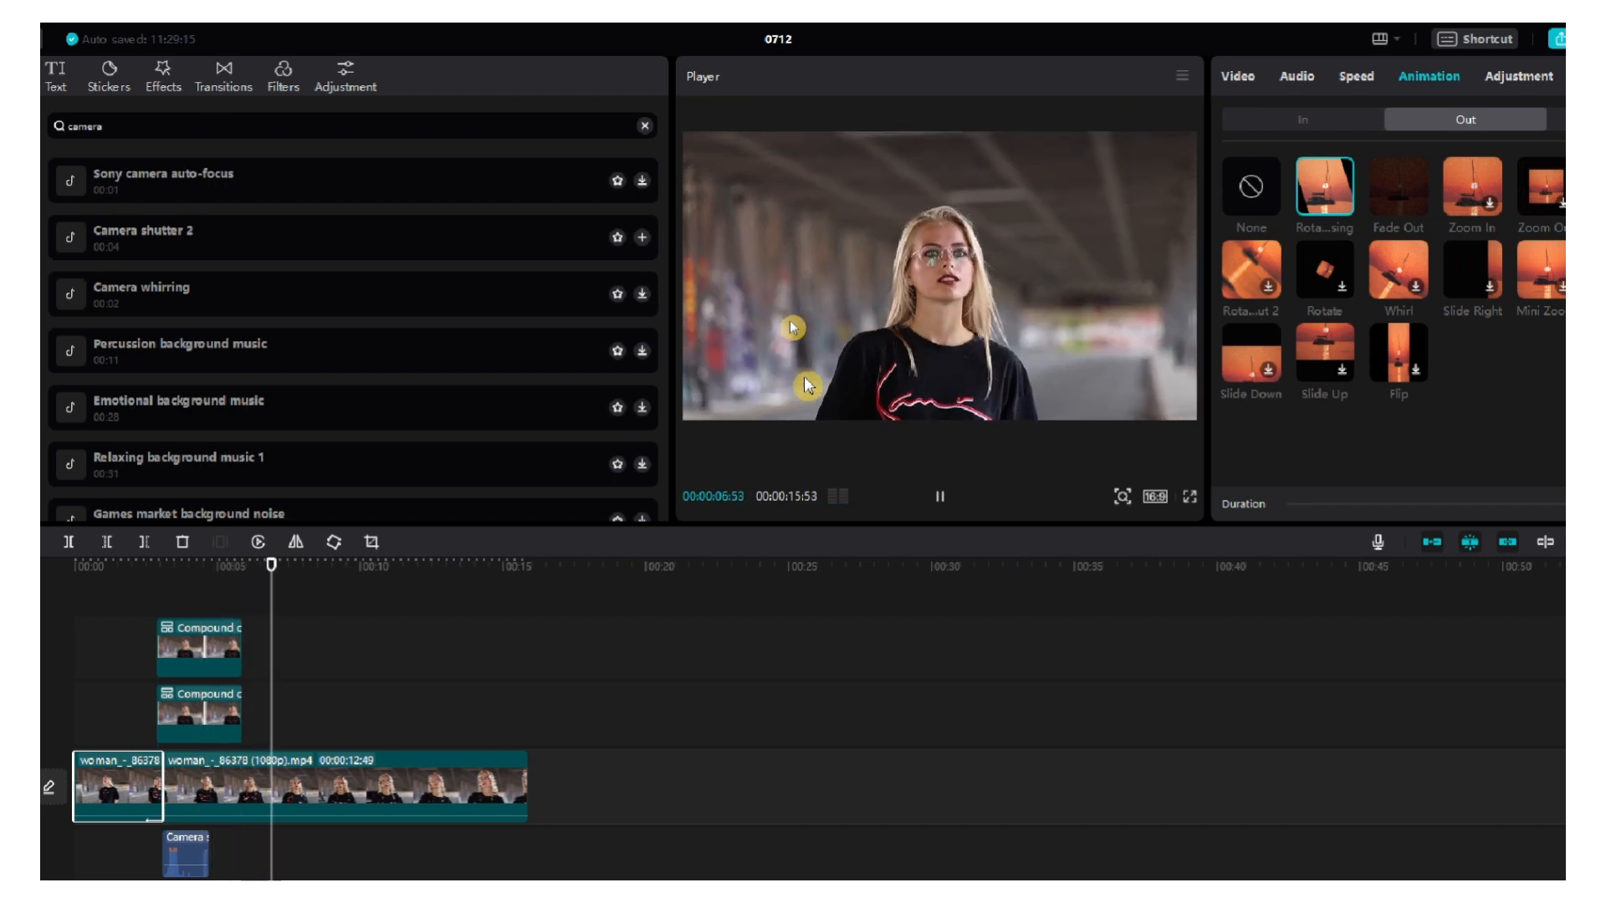
{"action": "key", "text": "space"}
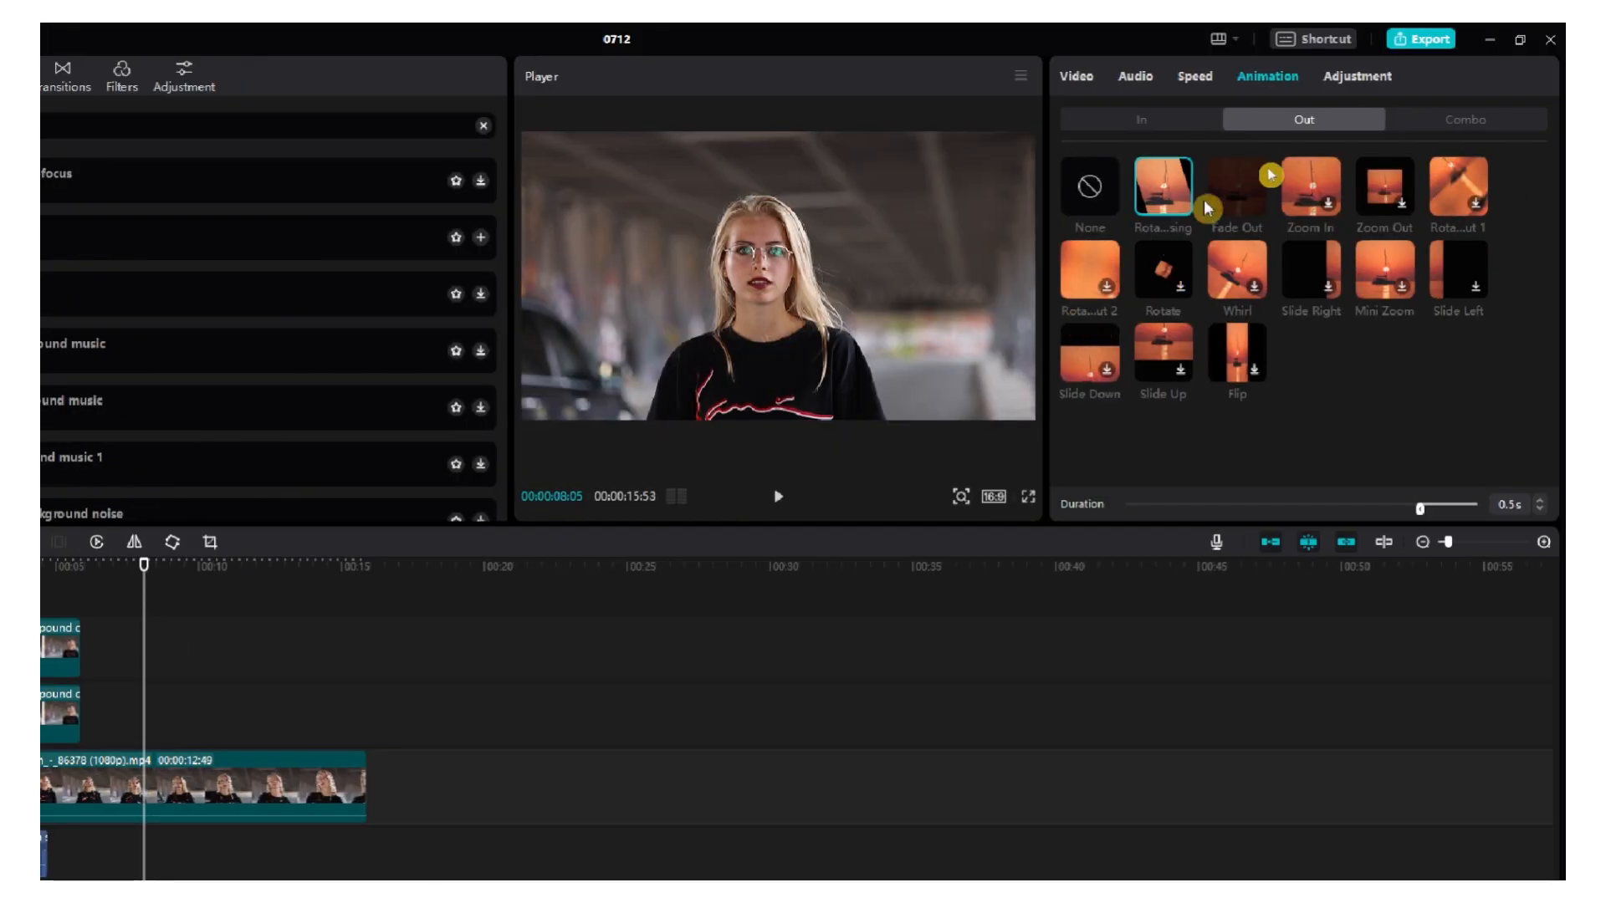
- Browse the Combo animations, reset the opening clip's Out animation to None, and return to its basic video settings
{"action": "left_click", "coordinate": [1406, 125]}
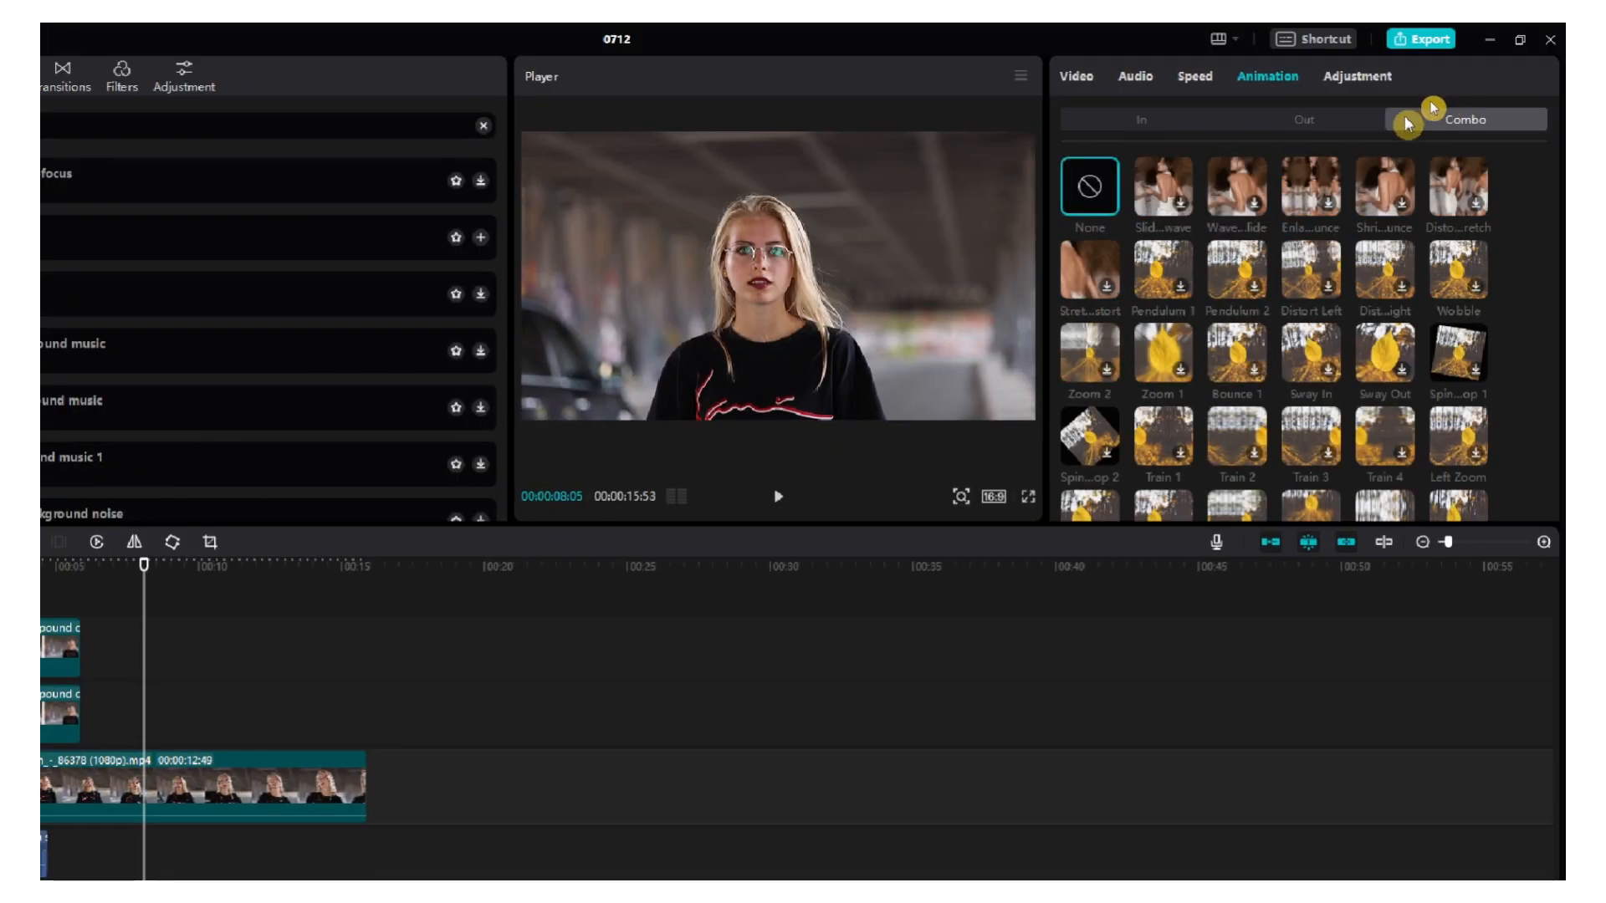
{"action": "left_click", "coordinate": [1355, 123]}
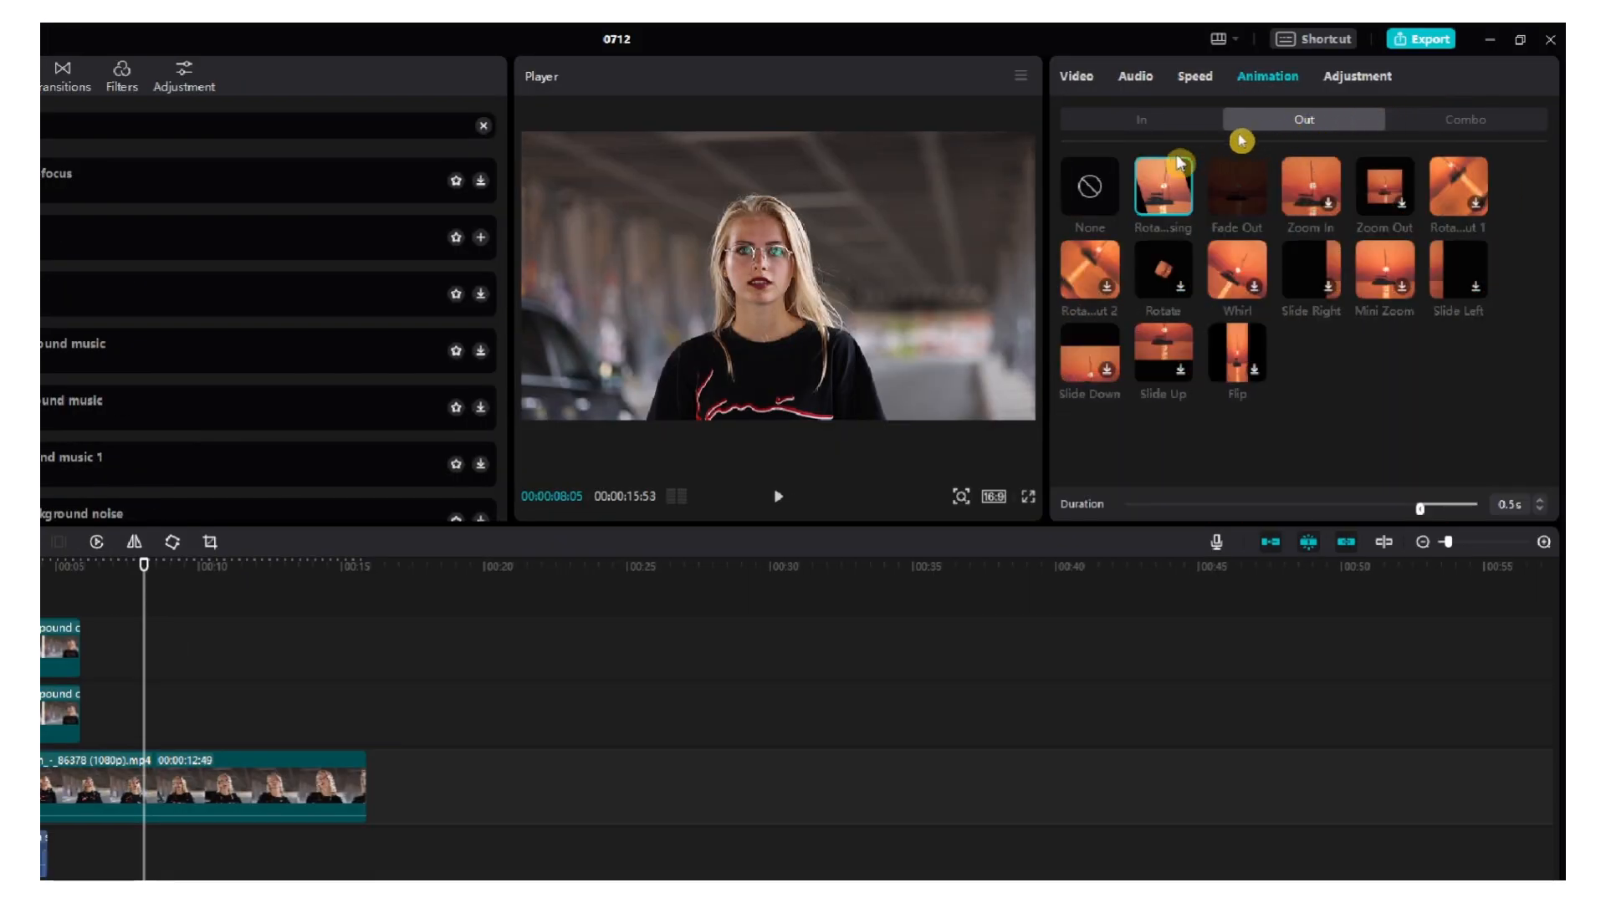
{"action": "left_click", "coordinate": [1093, 184]}
{"action": "left_click", "coordinate": [1118, 121]}
{"action": "left_click", "coordinate": [1078, 81]}
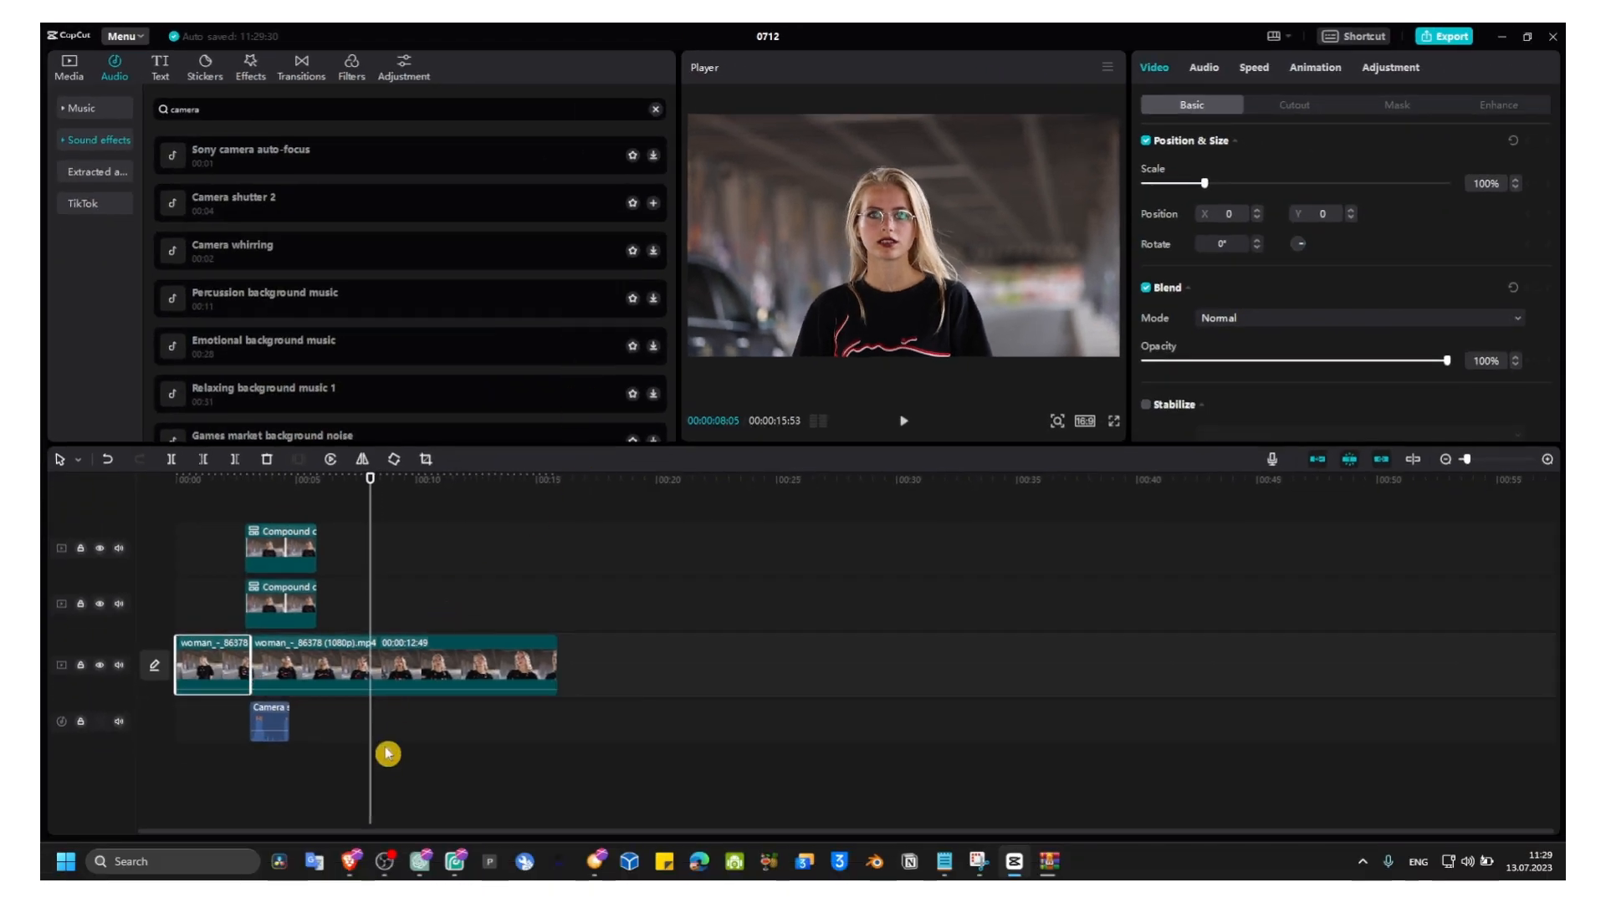
{"action": "left_click", "coordinate": [384, 862]}
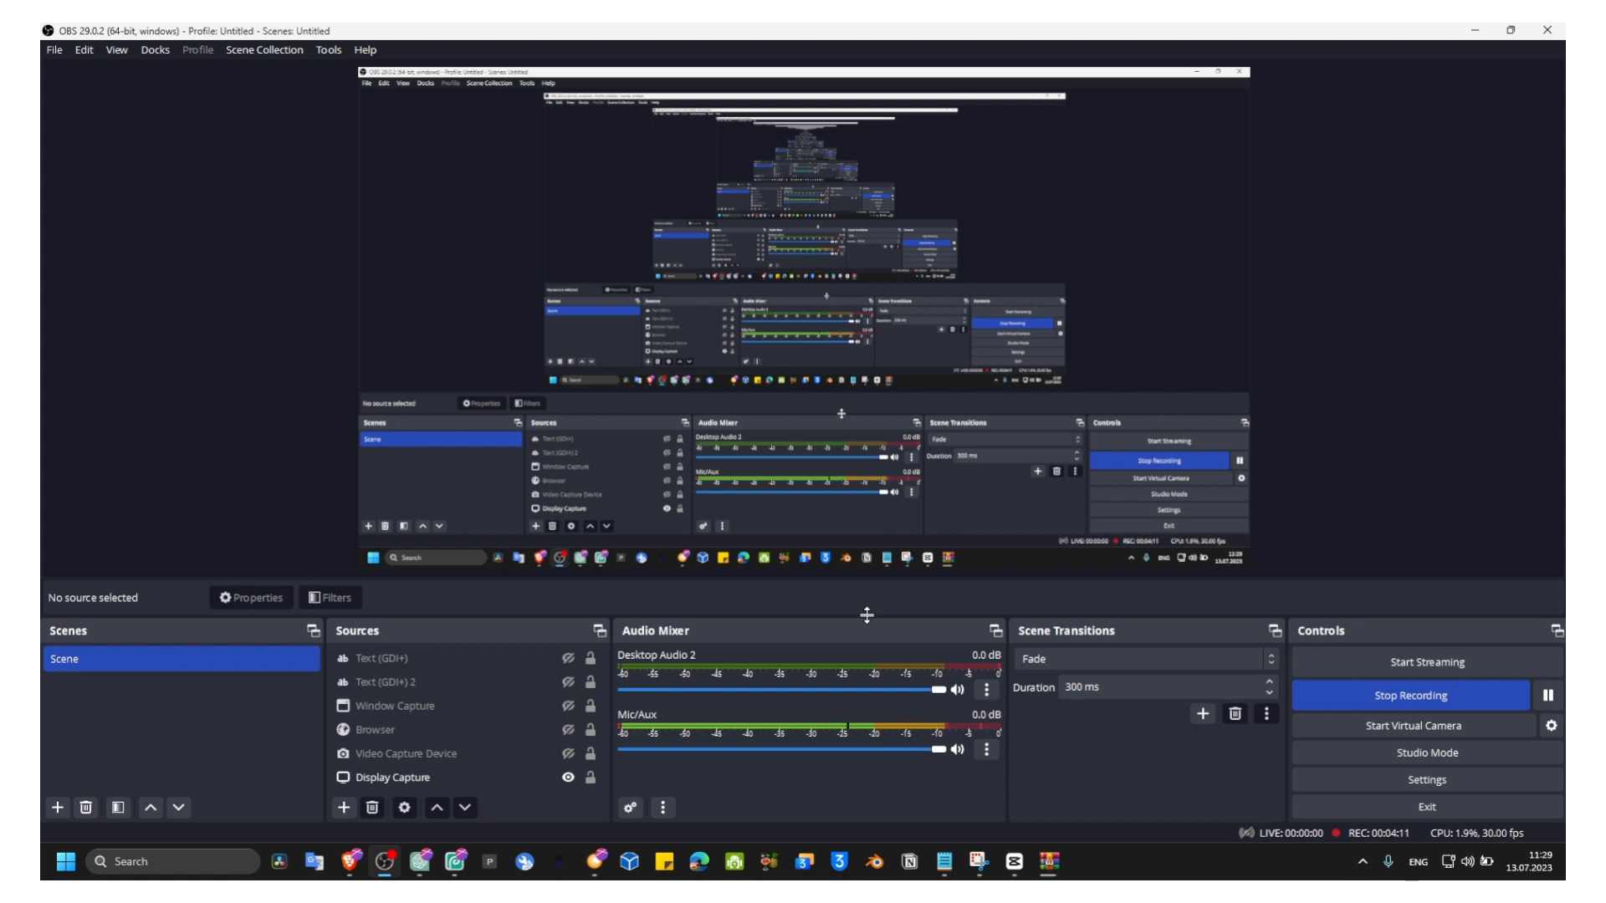